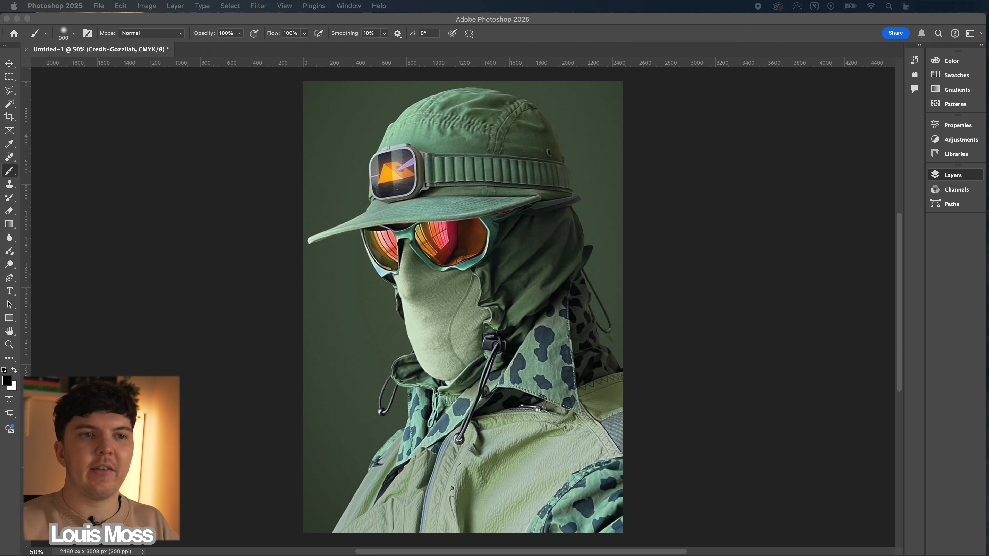
- Convert the portrait layer to a smart object and open the Motion Blur filter for it
{"action": "key", "text": "F7"}
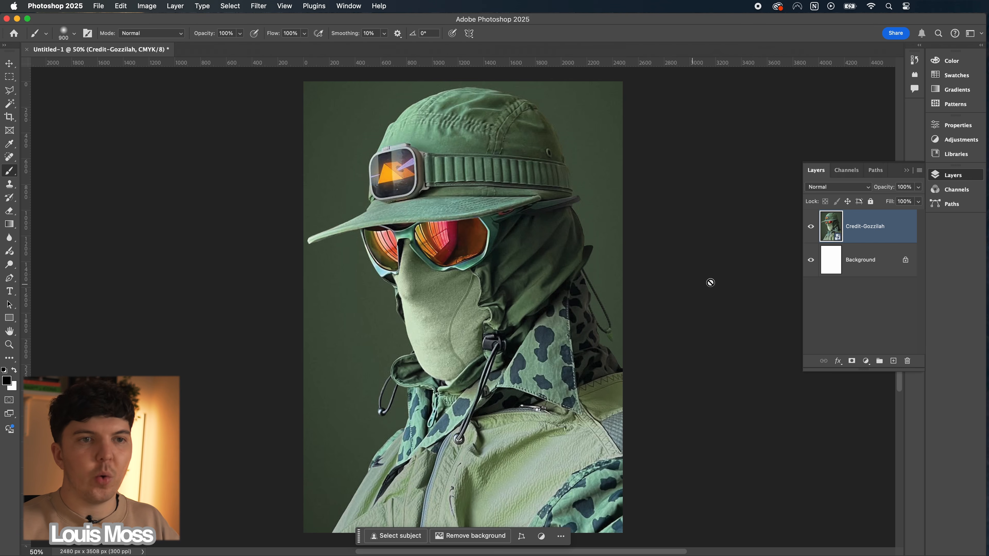
{"action": "right_click", "coordinate": [858, 231]}
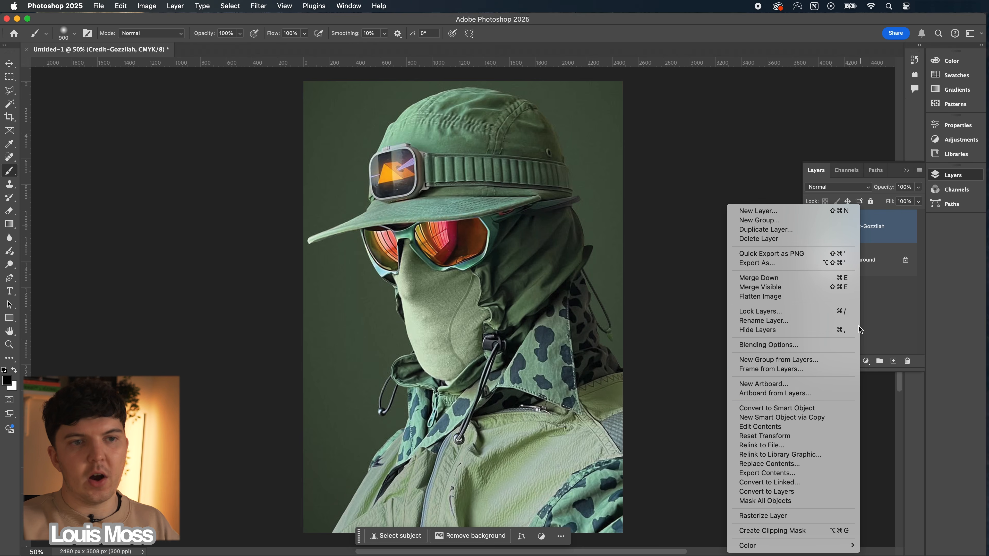
{"action": "left_click", "coordinate": [802, 409]}
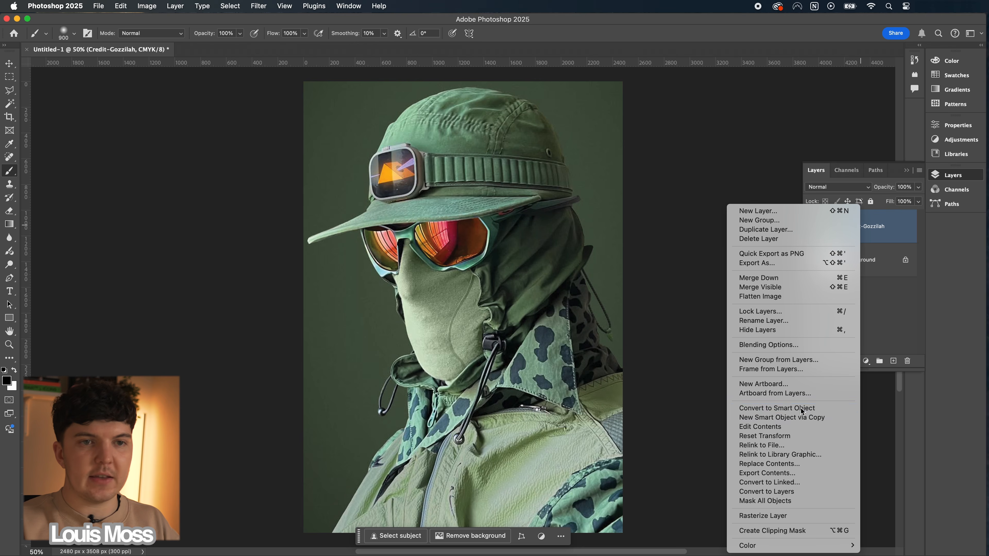
{"action": "left_click", "coordinate": [258, 6]}
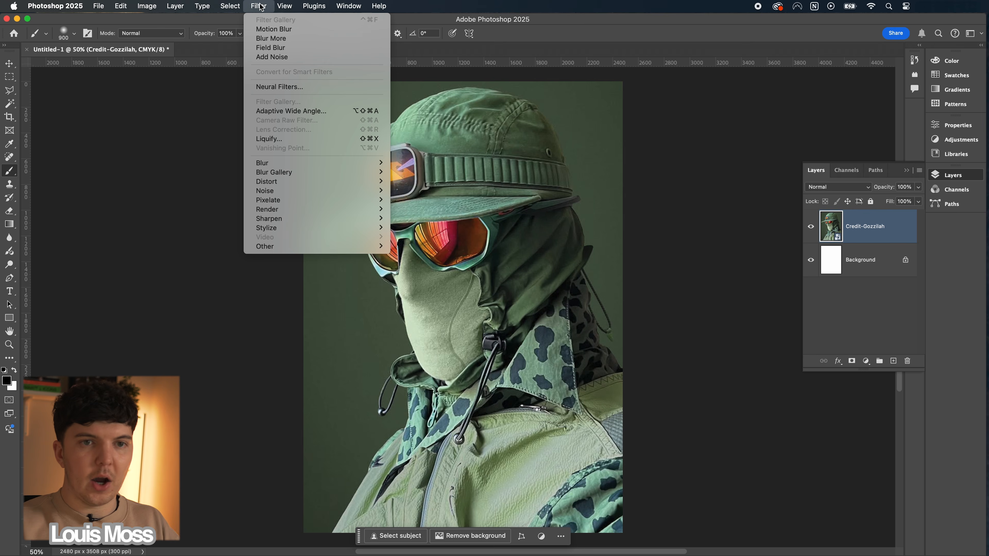
{"action": "mouse_move", "coordinate": [324, 169]}
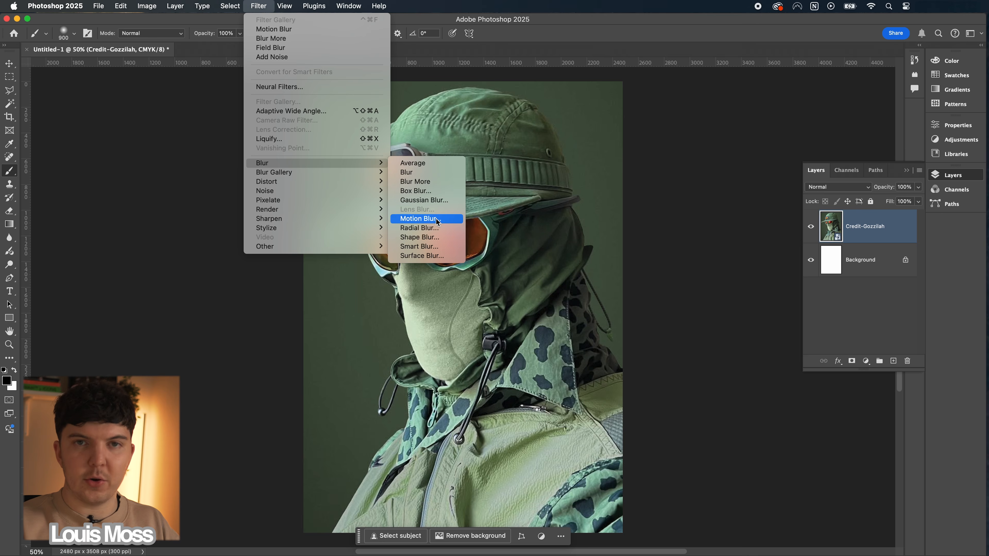
{"action": "left_click", "coordinate": [418, 219]}
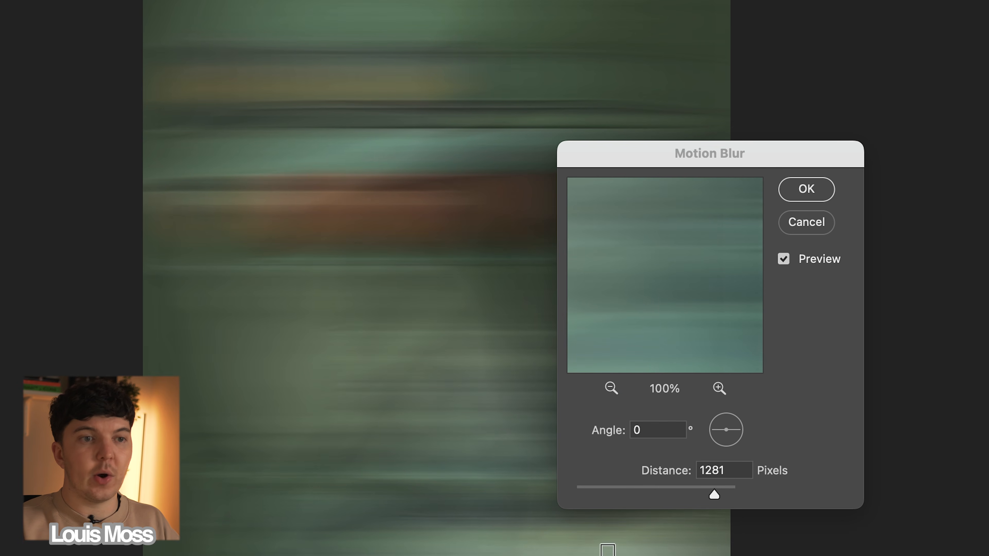
- Try a vertical 90° blur angle and a freely rotated angle in the preview, and return the angle to 0°
{"action": "left_click", "coordinate": [654, 430]}
{"action": "key", "text": "BackSpace"}
{"action": "type", "text": "90"}
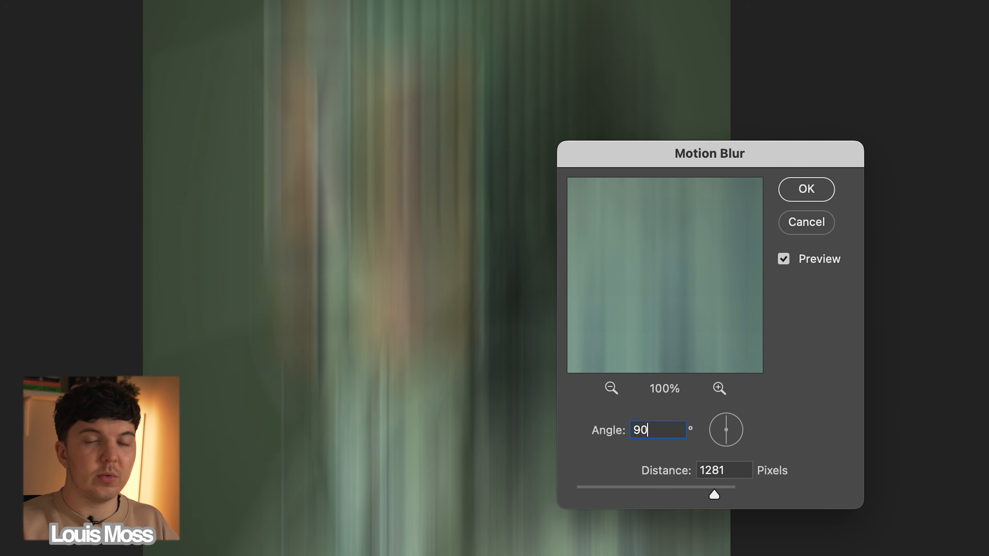
{"action": "left_click_drag", "start_coordinate": [732, 451], "coordinate": [712, 434]}
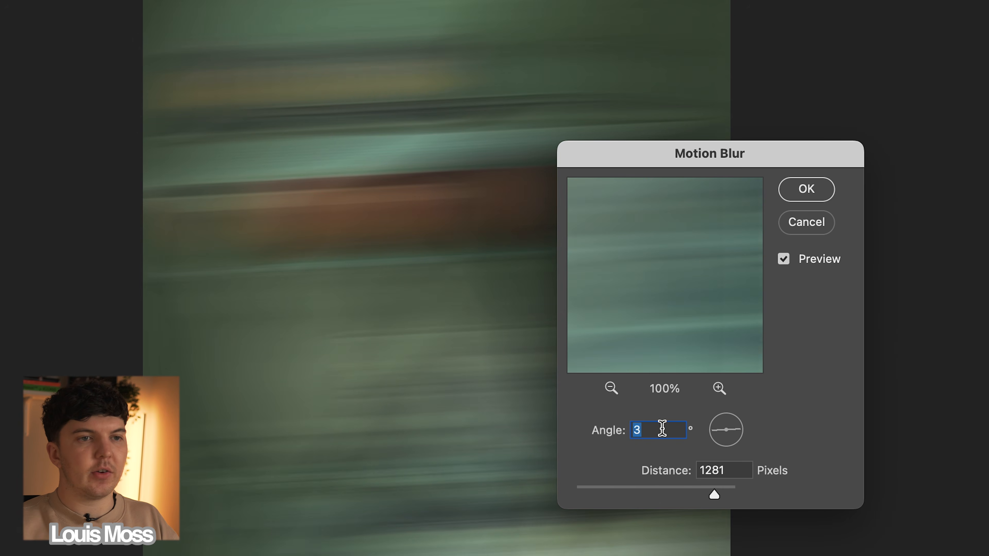
{"action": "left_click", "coordinate": [661, 428]}
- Set the motion blur distance to 108 pixels and apply the filter to the portrait
{"action": "left_click", "coordinate": [713, 494]}
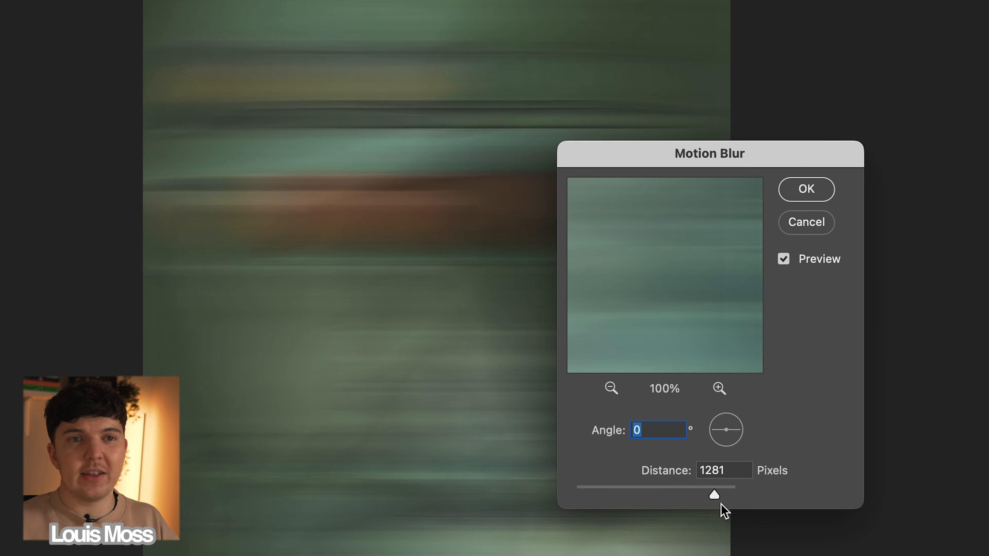
{"action": "left_click_drag", "start_coordinate": [696, 496], "coordinate": [634, 493]}
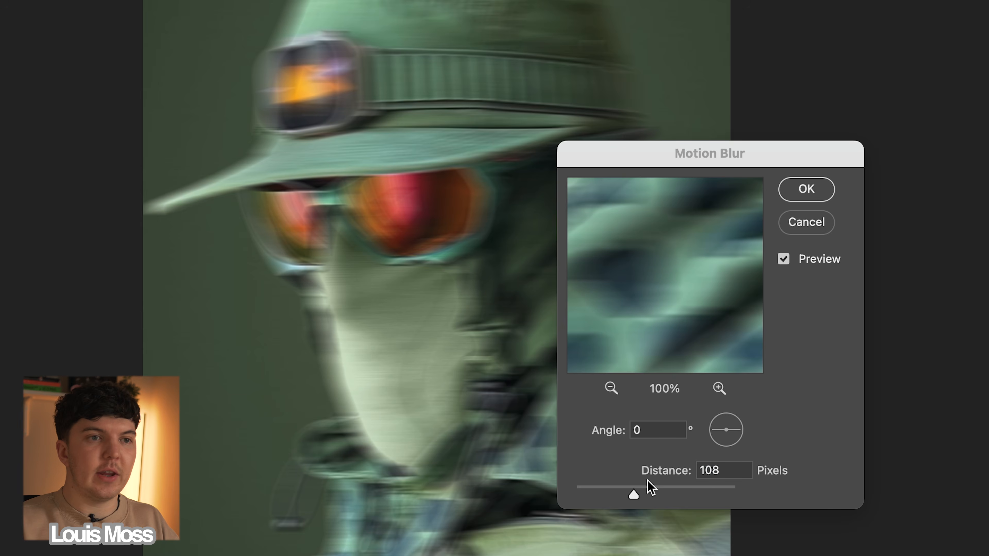
{"action": "left_click", "coordinate": [804, 190]}
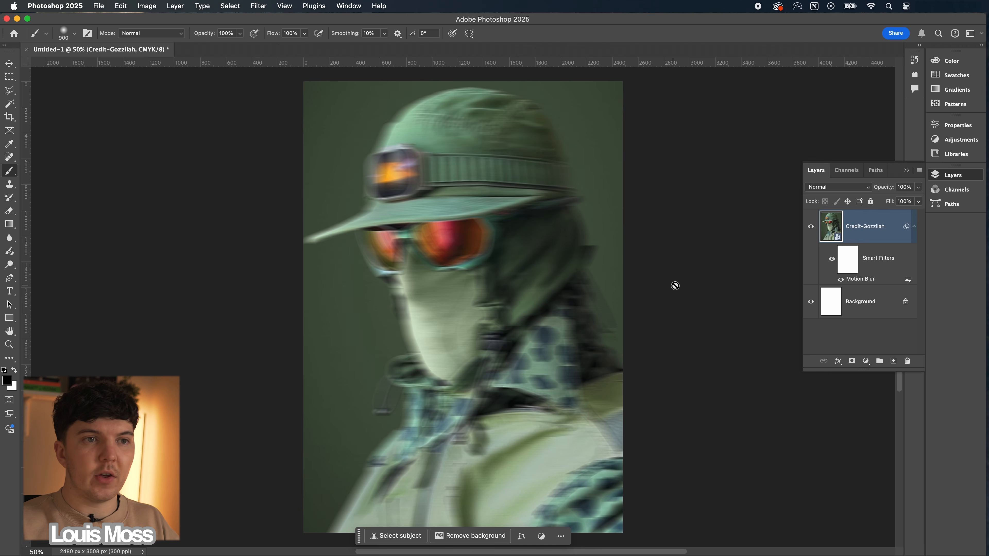
- Paint black on the smart filter mask over the face, goggles, watch, collar and jacket front to remove the blur there
{"action": "left_click", "coordinate": [849, 266]}
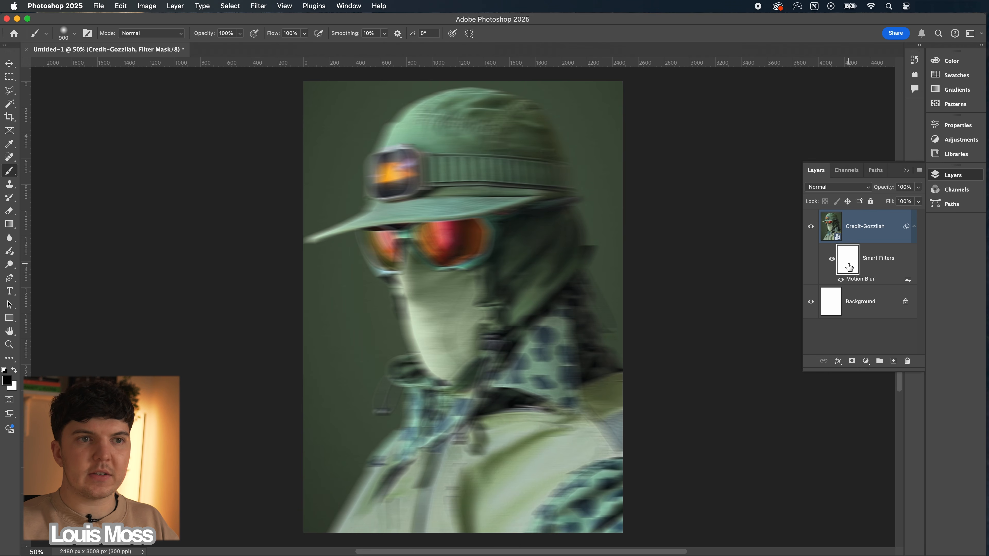
{"action": "left_click", "coordinate": [483, 289]}
{"action": "left_click", "coordinate": [482, 288]}
{"action": "mouse_move", "coordinate": [482, 289]}
{"action": "left_mouse_down"}
{"action": "mouse_move", "coordinate": [465, 253]}
{"action": "mouse_move", "coordinate": [397, 249]}
{"action": "mouse_move", "coordinate": [405, 222]}
{"action": "mouse_move", "coordinate": [393, 172]}
{"action": "mouse_move", "coordinate": [455, 171]}
{"action": "mouse_move", "coordinate": [447, 186]}
{"action": "left_mouse_up"}
{"action": "mouse_move", "coordinate": [474, 329]}
{"action": "left_mouse_down"}
{"action": "mouse_move", "coordinate": [457, 338]}
{"action": "mouse_move", "coordinate": [447, 367]}
{"action": "mouse_move", "coordinate": [468, 365]}
{"action": "mouse_move", "coordinate": [421, 439]}
{"action": "mouse_move", "coordinate": [451, 395]}
{"action": "mouse_move", "coordinate": [434, 446]}
{"action": "mouse_move", "coordinate": [547, 373]}
{"action": "mouse_move", "coordinate": [551, 383]}
{"action": "mouse_move", "coordinate": [576, 385]}
{"action": "mouse_move", "coordinate": [518, 420]}
{"action": "mouse_move", "coordinate": [511, 437]}
{"action": "mouse_move", "coordinate": [576, 392]}
{"action": "left_mouse_up"}
{"action": "key", "text": "bracketleft"}
{"action": "key", "text": "bracketleft"}
{"action": "key", "text": "bracketleft"}
{"action": "key", "text": "bracketleft"}
{"action": "mouse_move", "coordinate": [450, 464]}
{"action": "left_mouse_down"}
{"action": "mouse_move", "coordinate": [427, 485]}
{"action": "mouse_move", "coordinate": [415, 467]}
{"action": "mouse_move", "coordinate": [433, 503]}
{"action": "left_mouse_up"}
{"action": "key", "text": "x"}
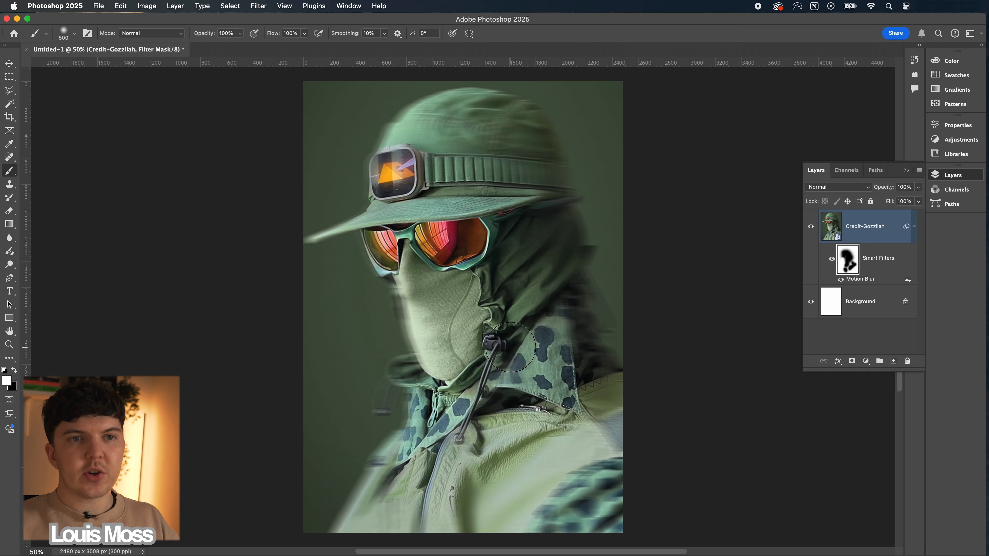
- Duplicate the blurred portrait layer and delete the filter mask of the copy
{"action": "left_click", "coordinate": [878, 237]}
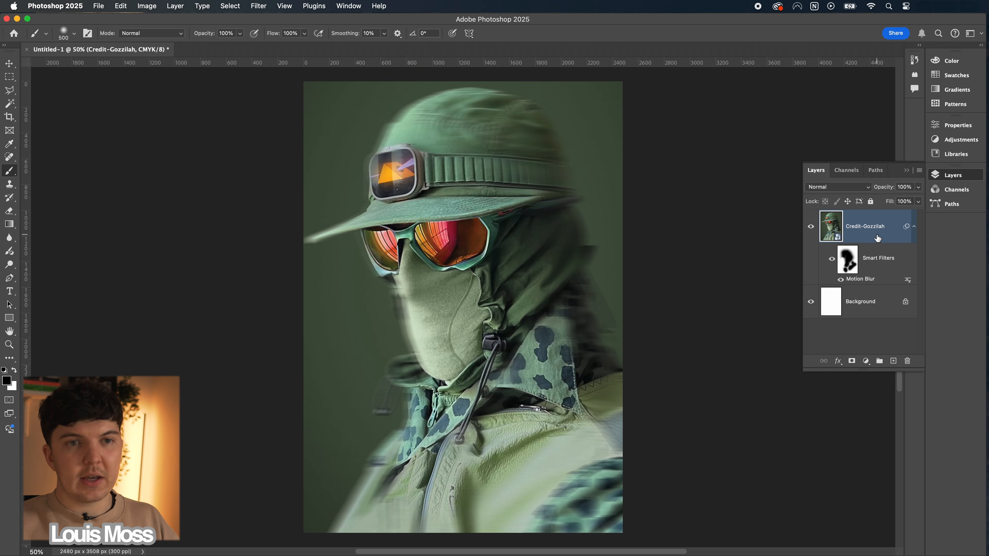
{"action": "key", "text": "cmd+j"}
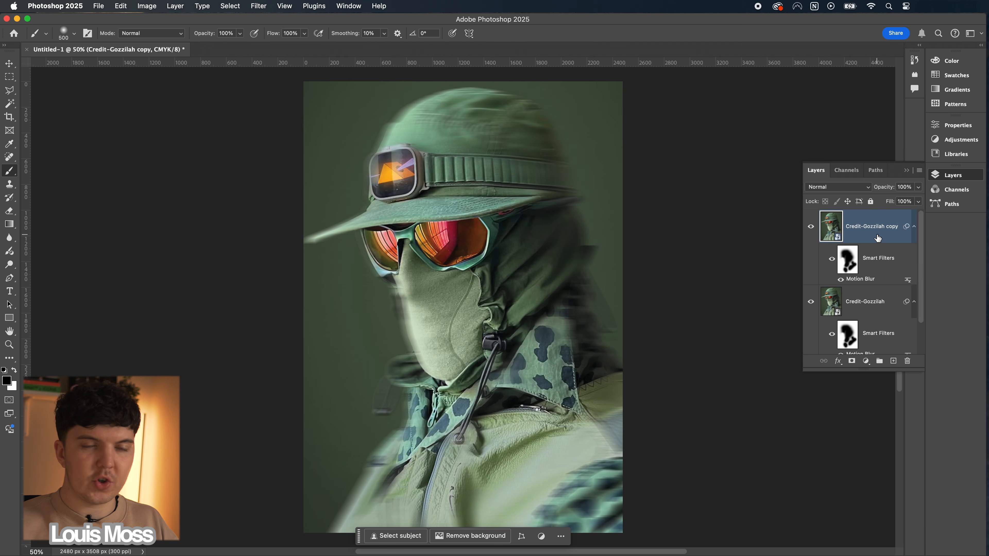
{"action": "right_click", "coordinate": [845, 266]}
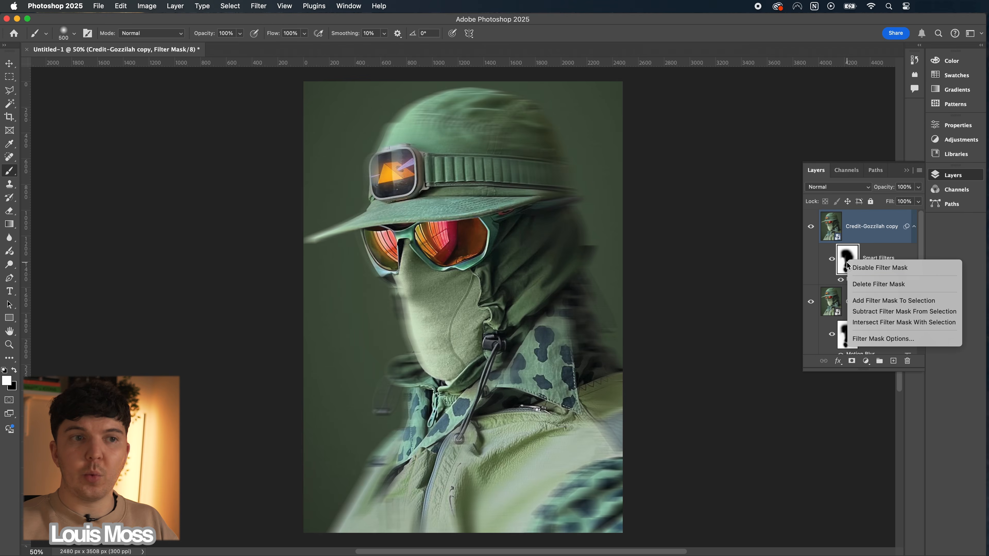
{"action": "left_click", "coordinate": [878, 284]}
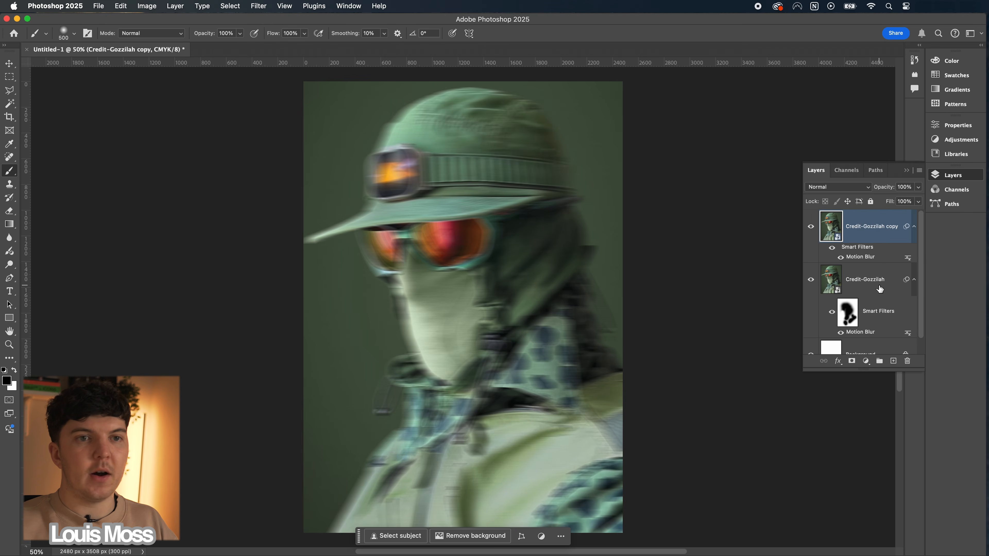
- Set the duplicate layer's motion blur distance to 301 pixels
{"action": "double_click", "coordinate": [859, 258]}
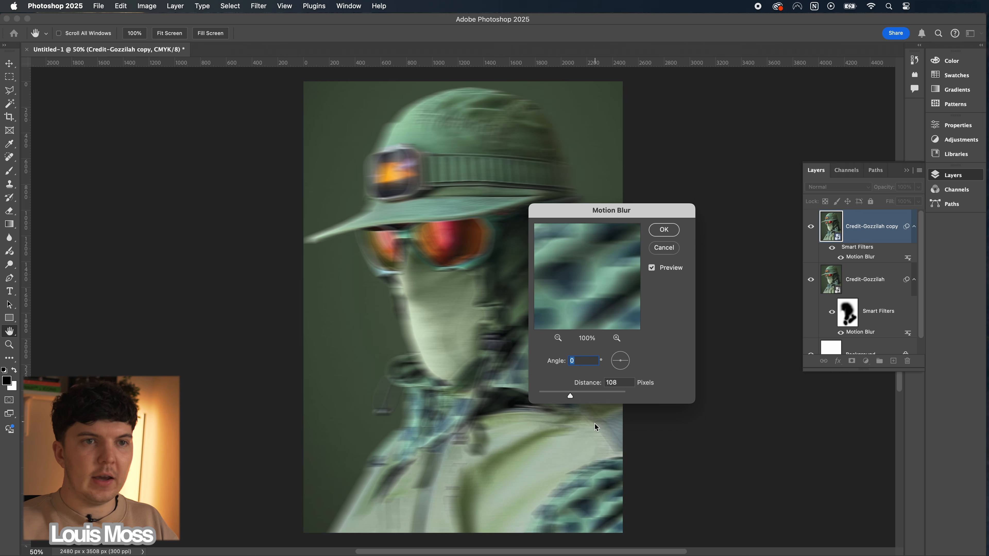
{"action": "left_click_drag", "start_coordinate": [570, 398], "coordinate": [597, 402]}
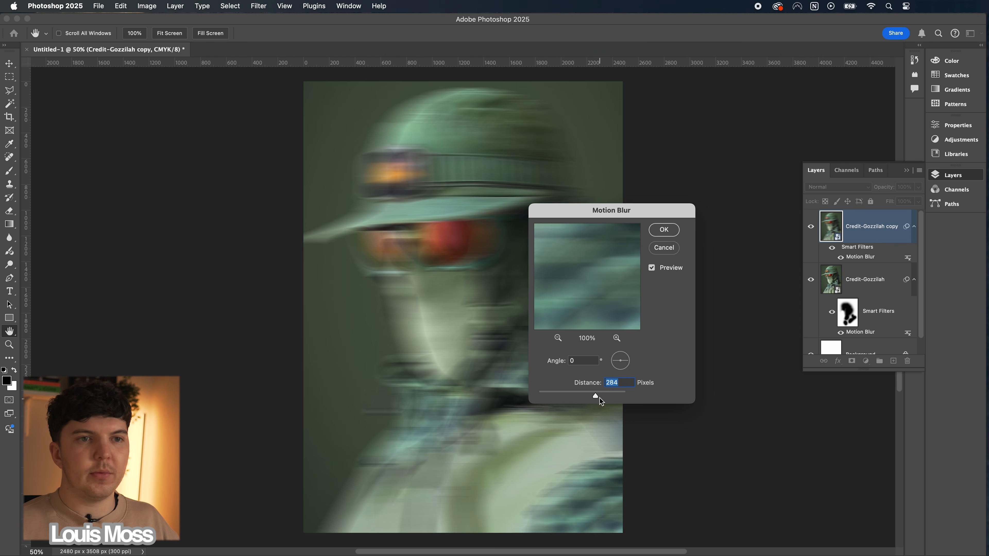
{"action": "left_click_drag", "start_coordinate": [601, 398], "coordinate": [598, 398]}
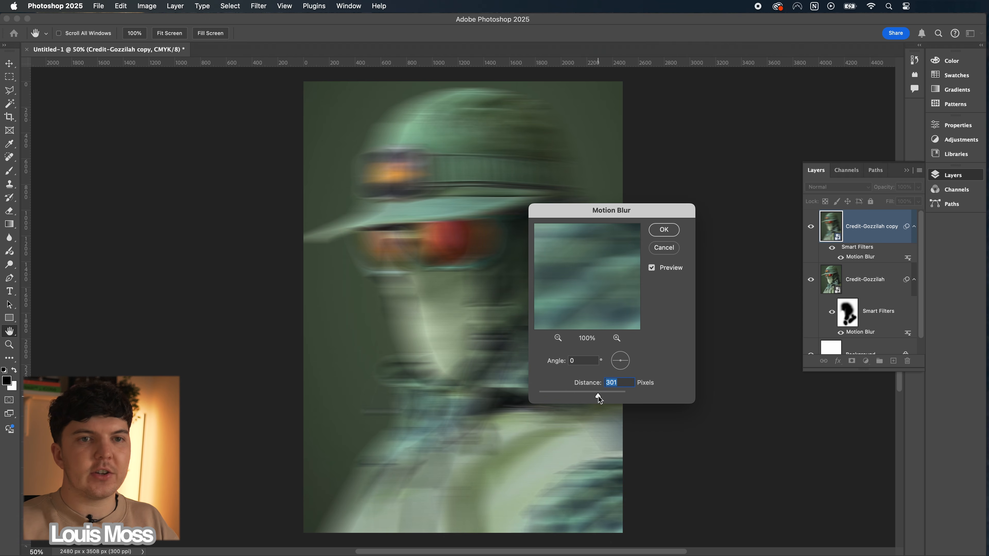
{"action": "left_click", "coordinate": [664, 230]}
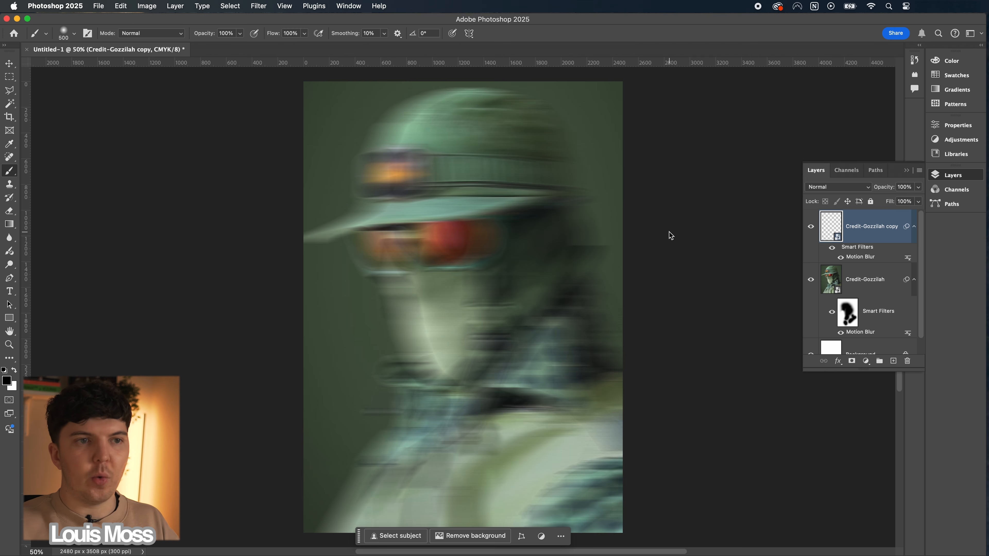
- Add a layer mask to the copy and paint black with a large soft brush over the face, goggles, hat band and jacket front
{"action": "left_click", "coordinate": [851, 360]}
{"action": "key", "text": "bracketright"}
{"action": "key", "text": "bracketright"}
{"action": "key", "text": "bracketright"}
{"action": "key", "text": "bracketright"}
{"action": "key", "text": "x"}
{"action": "key", "text": "bracketright"}
{"action": "key", "text": "bracketright"}
{"action": "key", "text": "bracketright"}
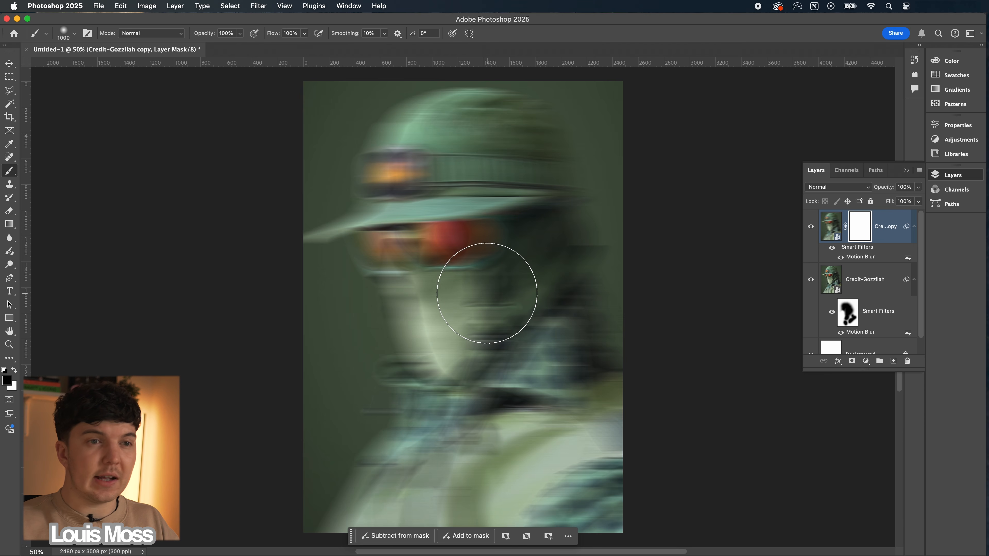
{"action": "mouse_move", "coordinate": [458, 260]}
{"action": "left_mouse_down"}
{"action": "mouse_move", "coordinate": [431, 268]}
{"action": "mouse_move", "coordinate": [413, 202]}
{"action": "mouse_move", "coordinate": [483, 221]}
{"action": "mouse_move", "coordinate": [499, 211]}
{"action": "mouse_move", "coordinate": [499, 168]}
{"action": "mouse_move", "coordinate": [475, 357]}
{"action": "mouse_move", "coordinate": [488, 359]}
{"action": "mouse_move", "coordinate": [455, 392]}
{"action": "mouse_move", "coordinate": [469, 361]}
{"action": "mouse_move", "coordinate": [472, 392]}
{"action": "mouse_move", "coordinate": [437, 427]}
{"action": "mouse_move", "coordinate": [415, 481]}
{"action": "left_mouse_up"}
{"action": "key", "text": "bracketleft"}
{"action": "mouse_move", "coordinate": [493, 430]}
{"action": "left_mouse_down"}
{"action": "mouse_move", "coordinate": [575, 393]}
{"action": "mouse_move", "coordinate": [453, 473]}
{"action": "mouse_move", "coordinate": [507, 357]}
{"action": "mouse_move", "coordinate": [514, 382]}
{"action": "mouse_move", "coordinate": [470, 368]}
{"action": "left_mouse_up"}
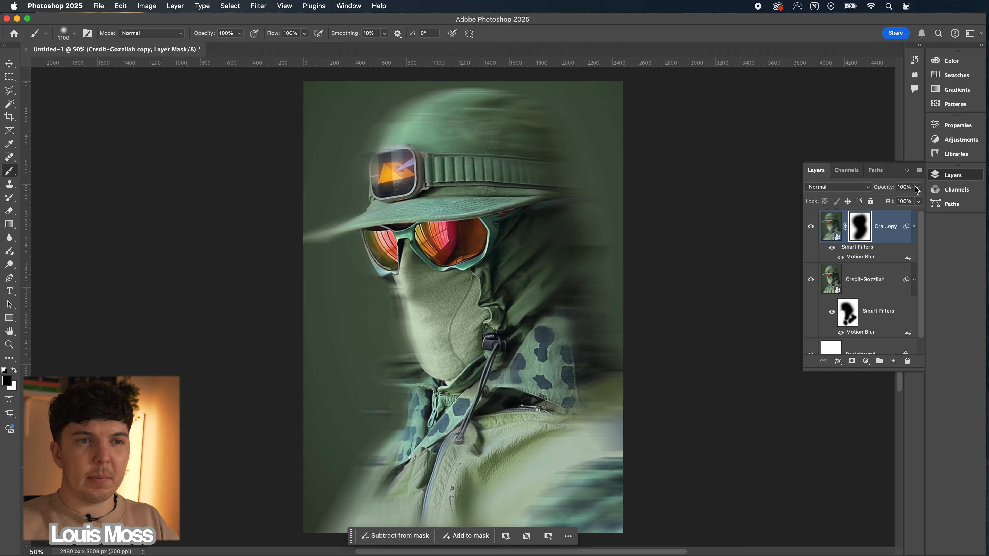
- Lower the masked copy's layer opacity to 80%
{"action": "left_click_drag", "start_coordinate": [919, 190], "coordinate": [916, 202]}
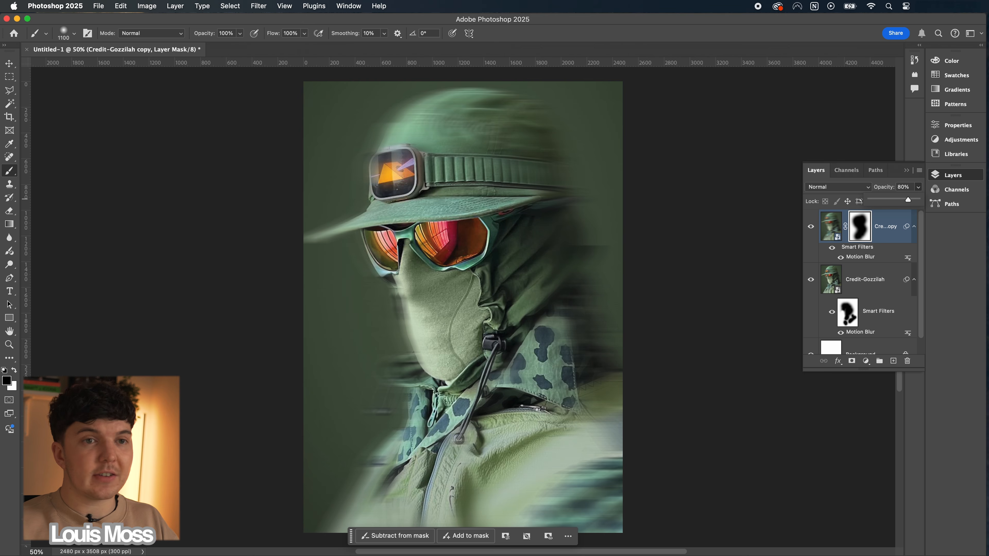
{"action": "left_click", "coordinate": [788, 245]}
- Duplicate the masked copy and delete the new layer's layer mask
{"action": "left_click", "coordinate": [893, 237]}
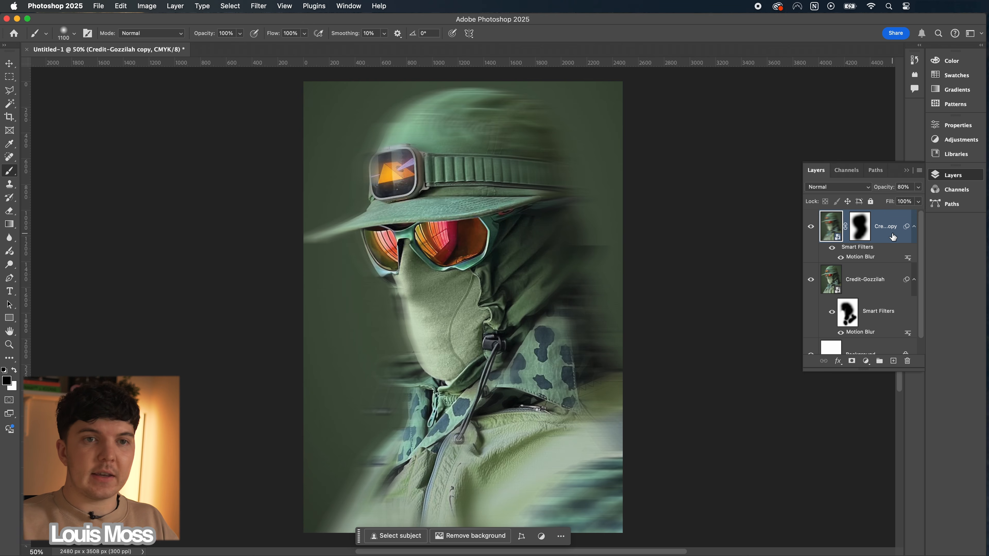
{"action": "key", "text": "super+j"}
{"action": "right_click", "coordinate": [859, 227]}
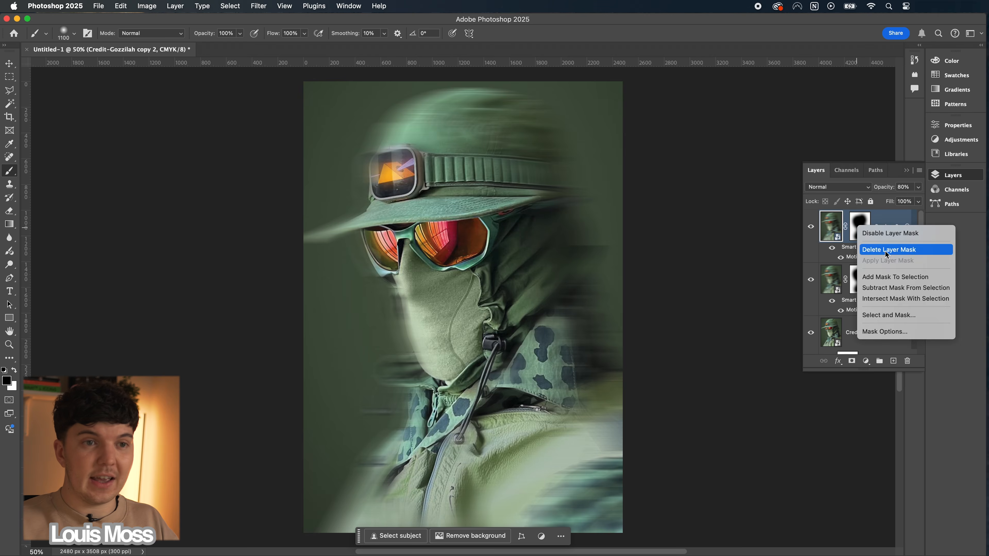
{"action": "left_click", "coordinate": [868, 252]}
- Set the second copy's motion blur distance to 875 pixels
{"action": "double_click", "coordinate": [859, 257]}
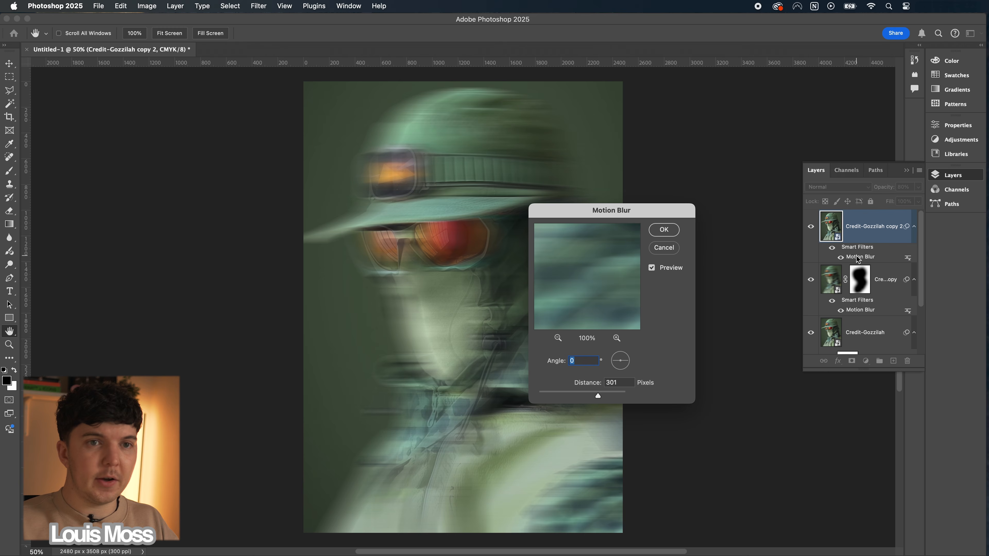
{"action": "left_click", "coordinate": [610, 395]}
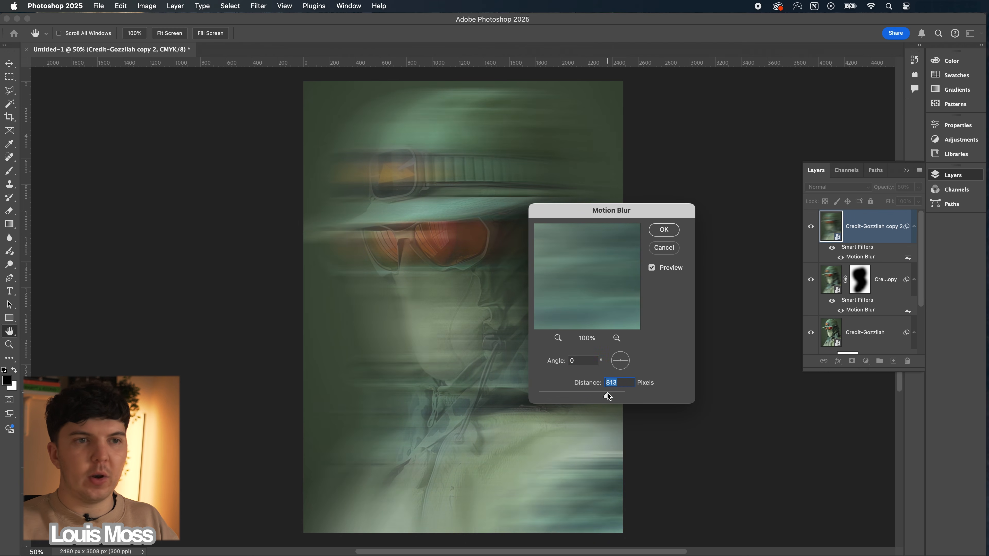
{"action": "left_click", "coordinate": [608, 395]}
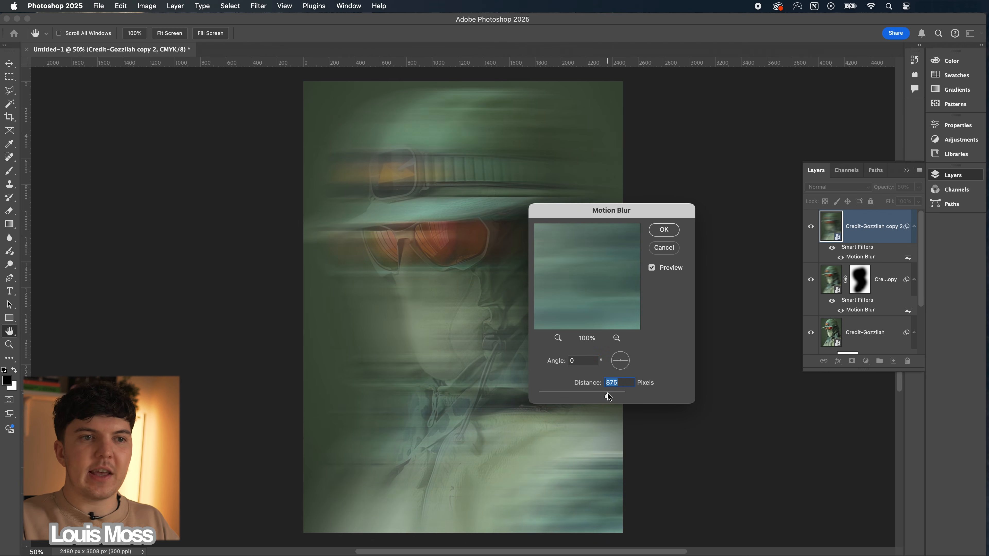
{"action": "left_click", "coordinate": [666, 229]}
- Add a layer mask to the second copy and set its opacity to 89%
{"action": "left_click", "coordinate": [852, 361]}
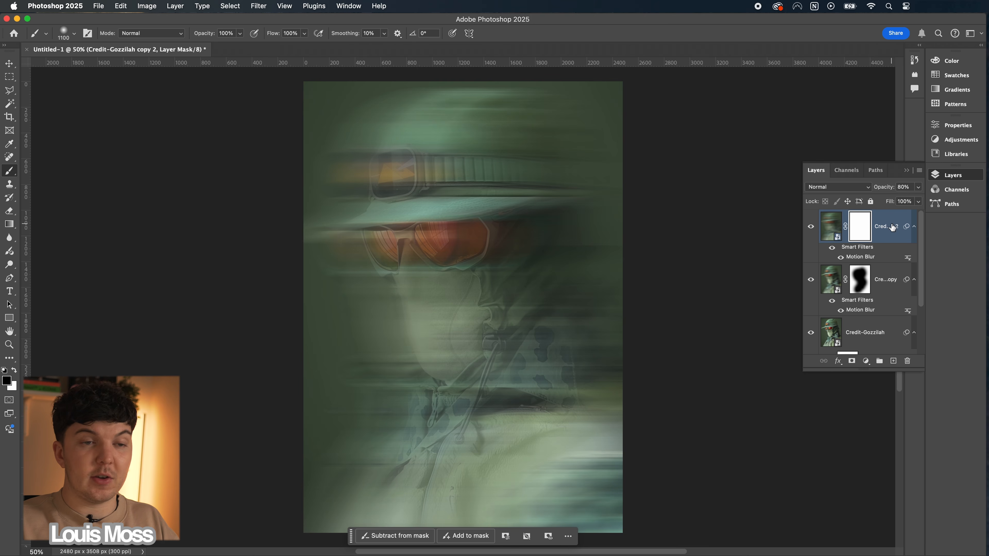
{"action": "left_click", "coordinate": [919, 189]}
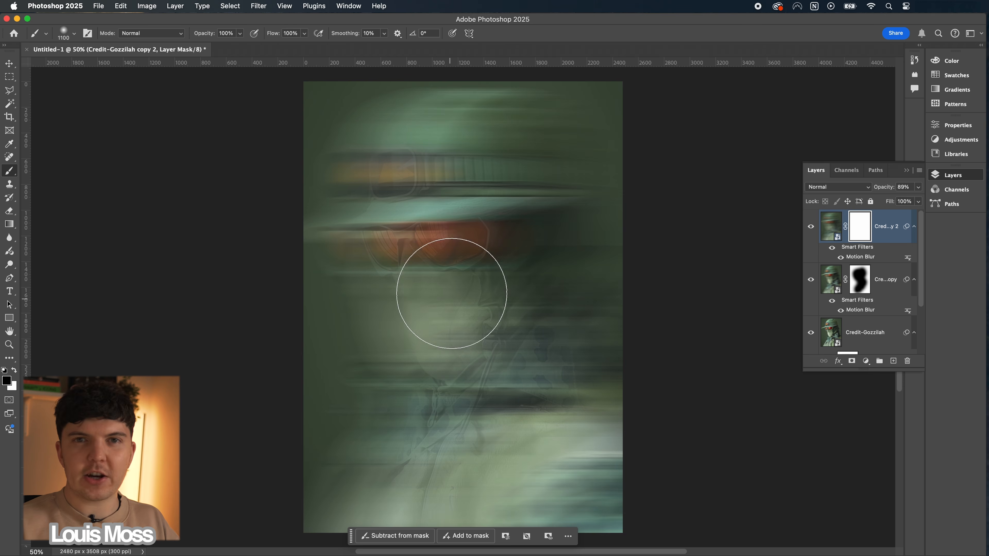
- Paint black on the second copy's mask over the face, hat and collar, and restore blur around the collar and jacket in white
{"action": "left_click_drag", "start_coordinate": [452, 291], "coordinate": [435, 261]}
{"action": "mouse_move", "coordinate": [427, 225]}
{"action": "left_mouse_down"}
{"action": "mouse_move", "coordinate": [441, 167]}
{"action": "mouse_move", "coordinate": [405, 172]}
{"action": "mouse_move", "coordinate": [453, 347]}
{"action": "mouse_move", "coordinate": [424, 486]}
{"action": "left_mouse_up"}
{"action": "key", "text": "bracketleft"}
{"action": "key", "text": "bracketleft"}
{"action": "key", "text": "bracketleft"}
{"action": "key", "text": "bracketleft"}
{"action": "left_click_drag", "start_coordinate": [439, 410], "coordinate": [438, 435]}
{"action": "mouse_move", "coordinate": [427, 488]}
{"action": "left_mouse_down"}
{"action": "mouse_move", "coordinate": [449, 503]}
{"action": "mouse_move", "coordinate": [491, 499]}
{"action": "mouse_move", "coordinate": [520, 439]}
{"action": "mouse_move", "coordinate": [522, 390]}
{"action": "left_mouse_up"}
{"action": "key", "text": "bracketright"}
{"action": "key", "text": "bracketright"}
{"action": "mouse_move", "coordinate": [479, 156]}
{"action": "left_mouse_down"}
{"action": "mouse_move", "coordinate": [528, 164]}
{"action": "mouse_move", "coordinate": [525, 193]}
{"action": "mouse_move", "coordinate": [497, 243]}
{"action": "mouse_move", "coordinate": [512, 264]}
{"action": "mouse_move", "coordinate": [545, 263]}
{"action": "mouse_move", "coordinate": [554, 414]}
{"action": "left_mouse_up"}
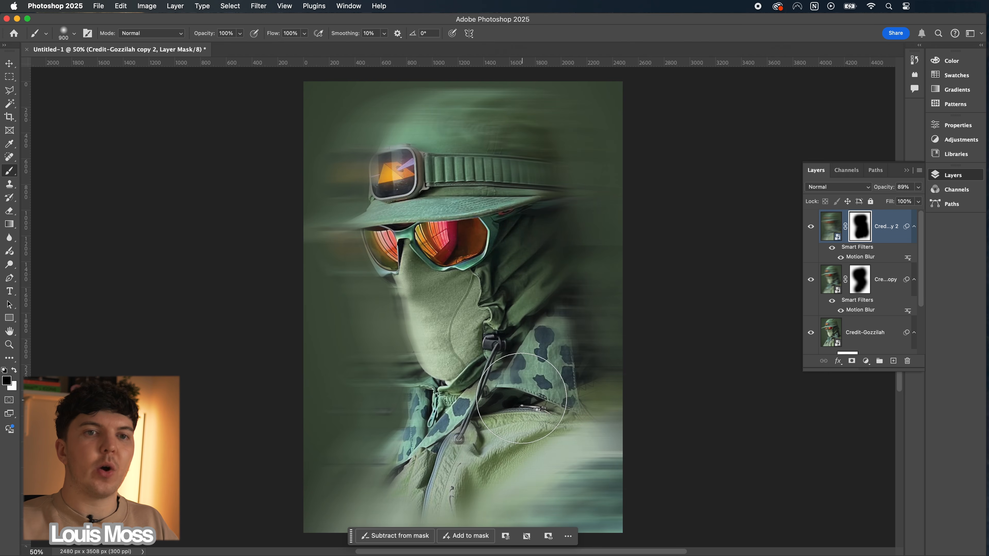
{"action": "key", "text": "x"}
{"action": "mouse_move", "coordinate": [397, 343]}
{"action": "left_mouse_down"}
{"action": "mouse_move", "coordinate": [446, 487]}
{"action": "mouse_move", "coordinate": [547, 453]}
{"action": "mouse_move", "coordinate": [572, 432]}
{"action": "left_mouse_up"}
- Convert the original portrait layer and both motion-blurred copies into a single smart object
{"action": "key", "text": "v"}
{"action": "left_click", "coordinate": [876, 334], "text": "super"}
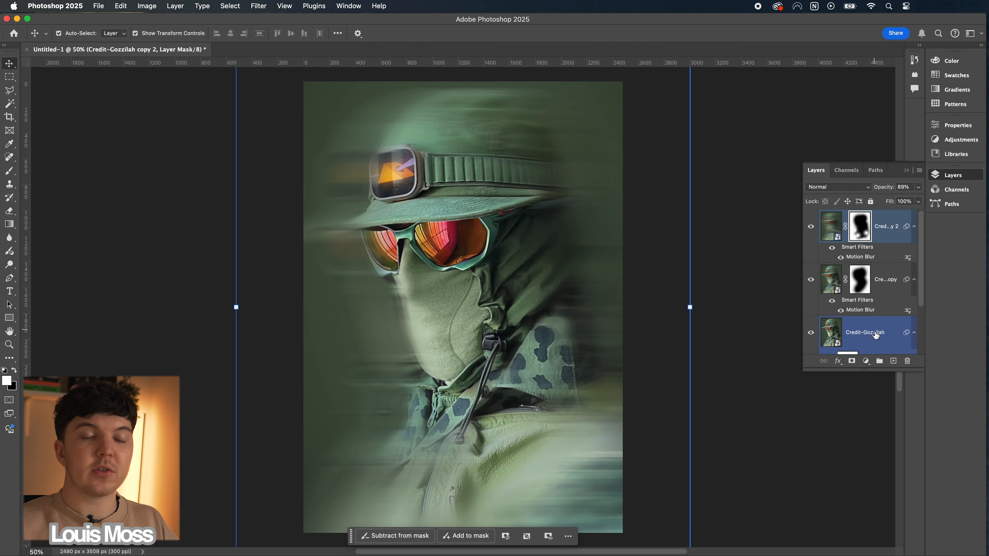
{"action": "scroll", "coordinate": [879, 296], "scroll_direction": "down", "scroll_amount": 2}
{"action": "left_click", "coordinate": [884, 248], "text": "super"}
{"action": "scroll", "coordinate": [884, 251], "scroll_direction": "up", "scroll_amount": 2}
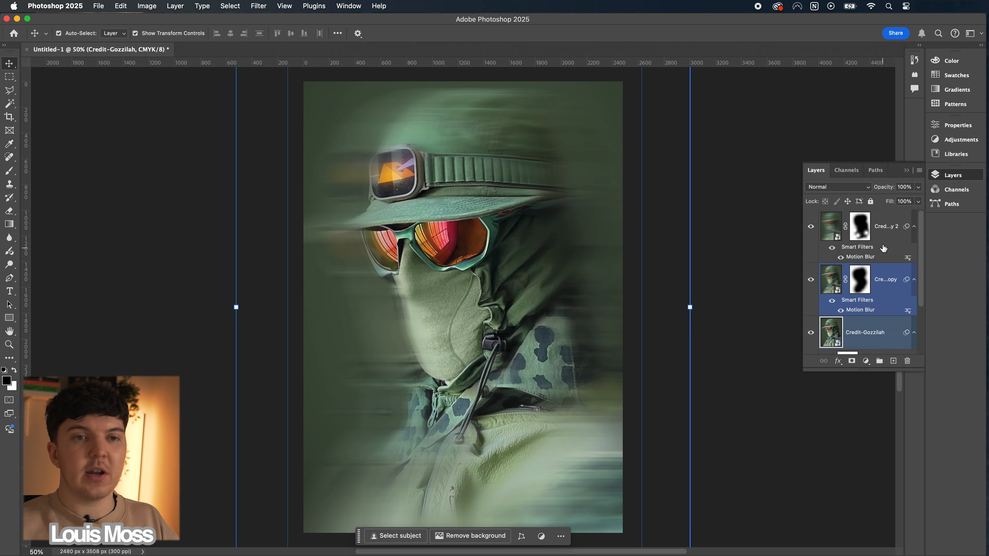
{"action": "left_click", "coordinate": [884, 234], "text": "super"}
{"action": "right_click", "coordinate": [882, 229]}
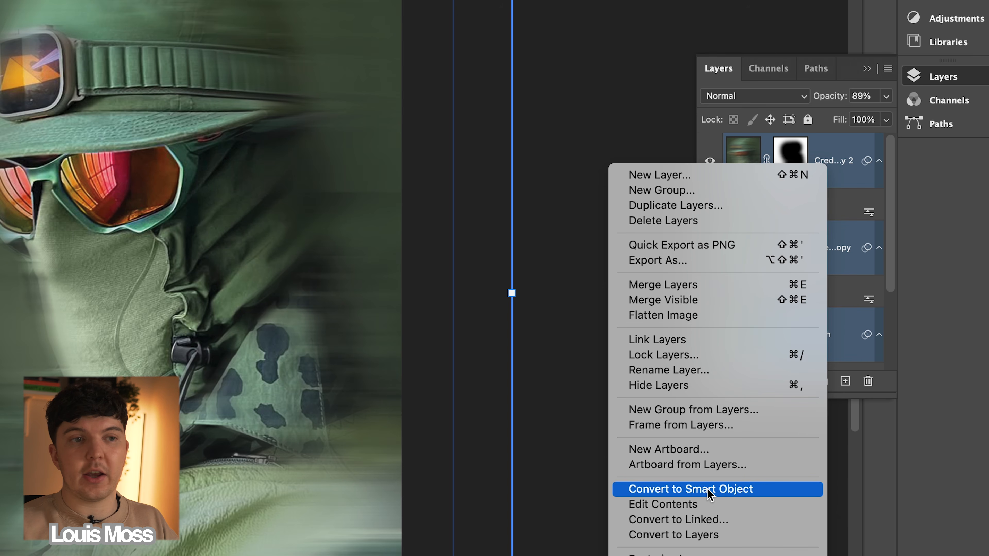
{"action": "left_click", "coordinate": [709, 491]}
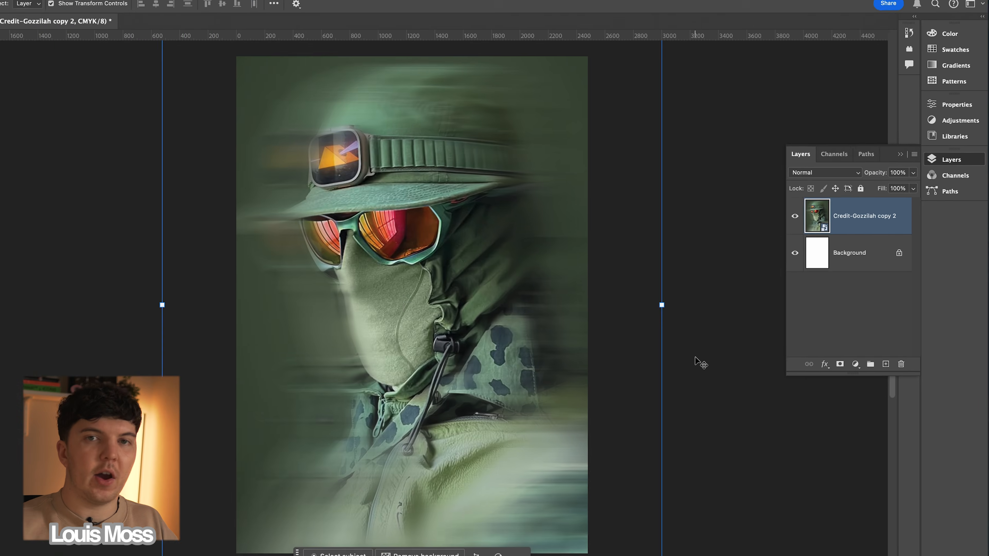
{"action": "left_click", "coordinate": [696, 358]}
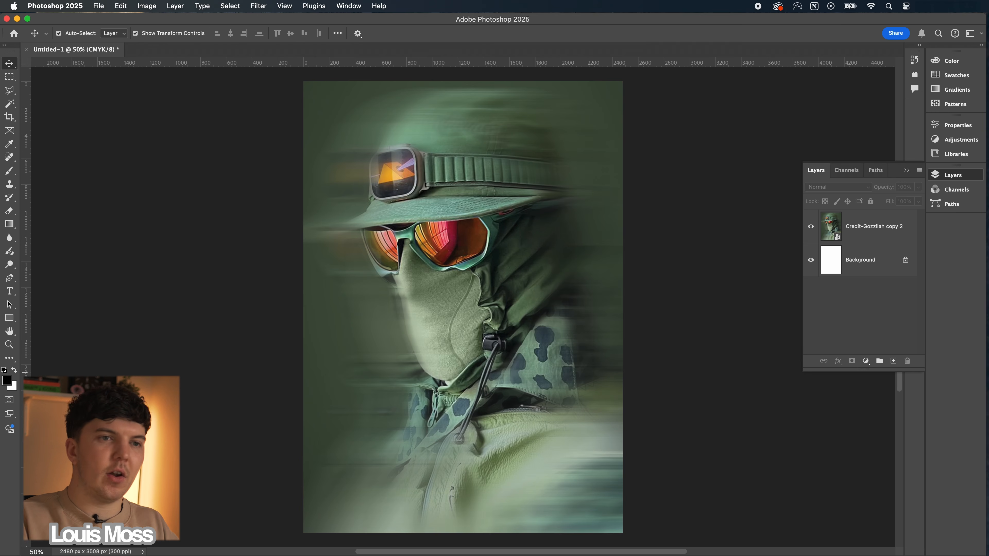
- Start a Filter Gallery effect on the combined portrait, using the Sketch filter Halftone Pattern with the Line pattern type
{"action": "left_click", "coordinate": [867, 231]}
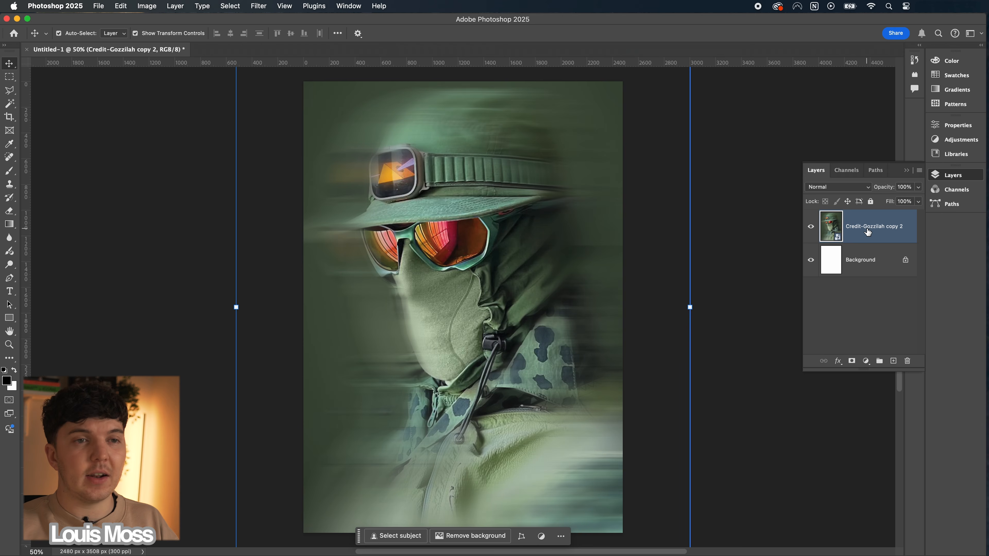
{"action": "left_click", "coordinate": [254, 7]}
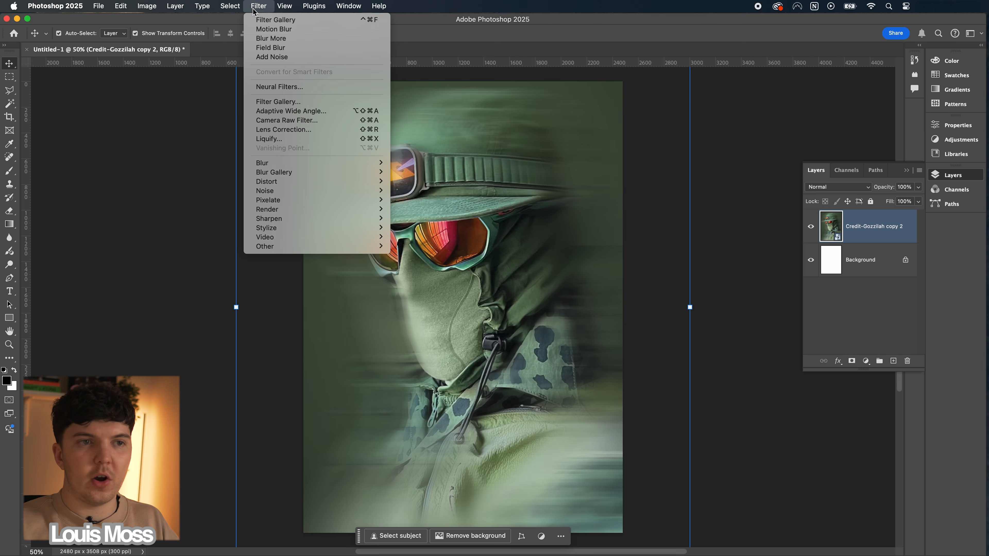
{"action": "left_click", "coordinate": [278, 101]}
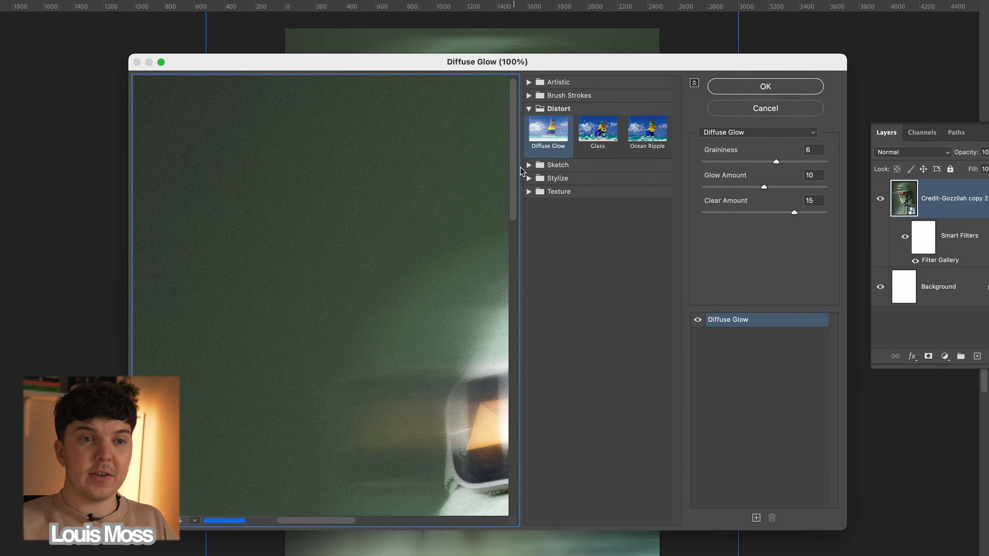
{"action": "left_click", "coordinate": [514, 191]}
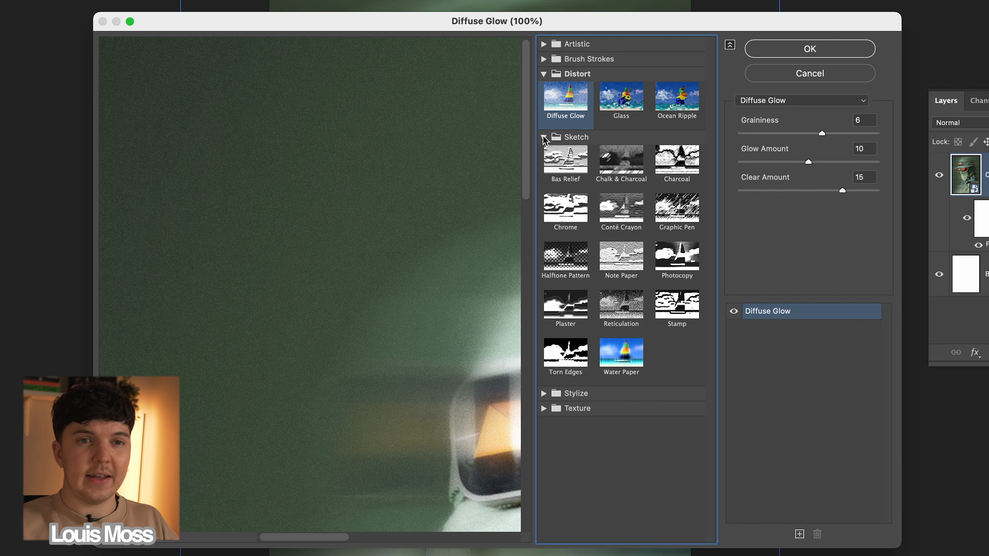
{"action": "left_click", "coordinate": [566, 260]}
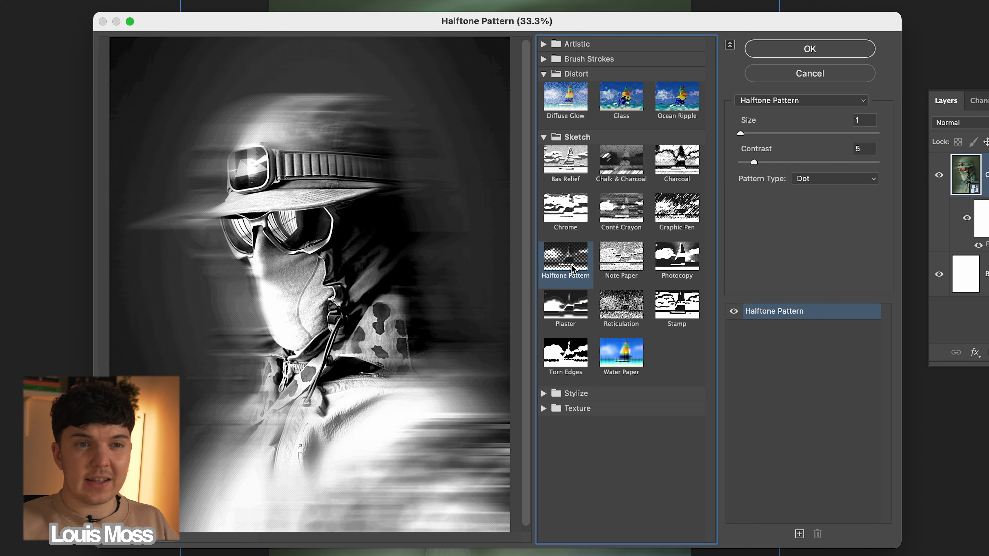
{"action": "left_click", "coordinate": [837, 179]}
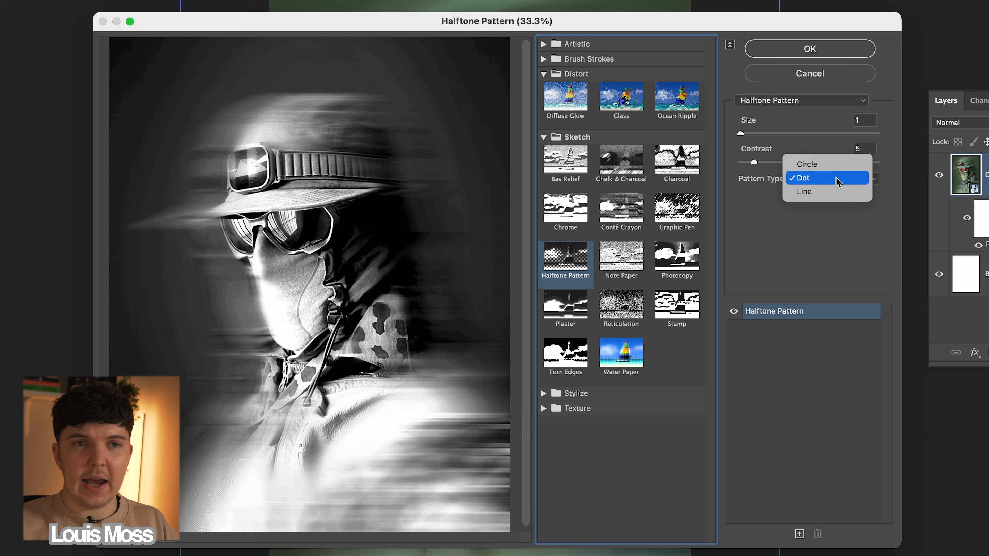
{"action": "left_click", "coordinate": [809, 190]}
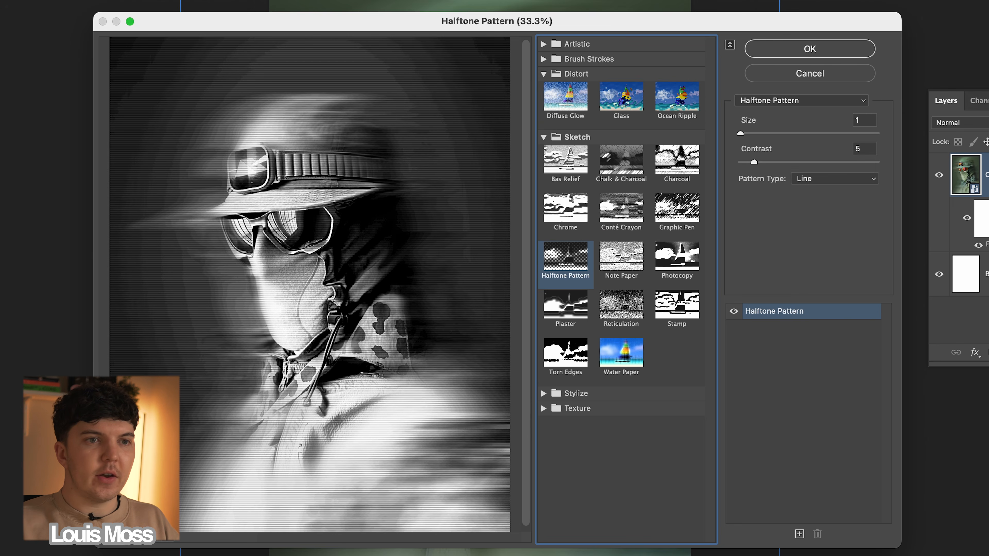
- Inspect the line pattern up close and set the halftone size to 3 and contrast to 10
{"action": "left_click", "coordinate": [120, 540]}
{"action": "left_click", "coordinate": [120, 540]}
{"action": "left_click", "coordinate": [119, 540]}
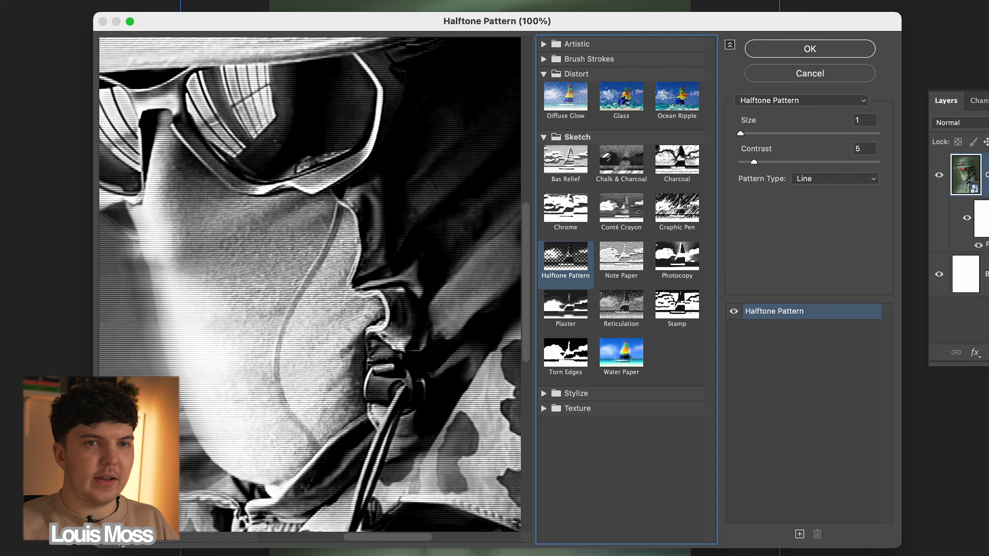
{"action": "left_click", "coordinate": [120, 539]}
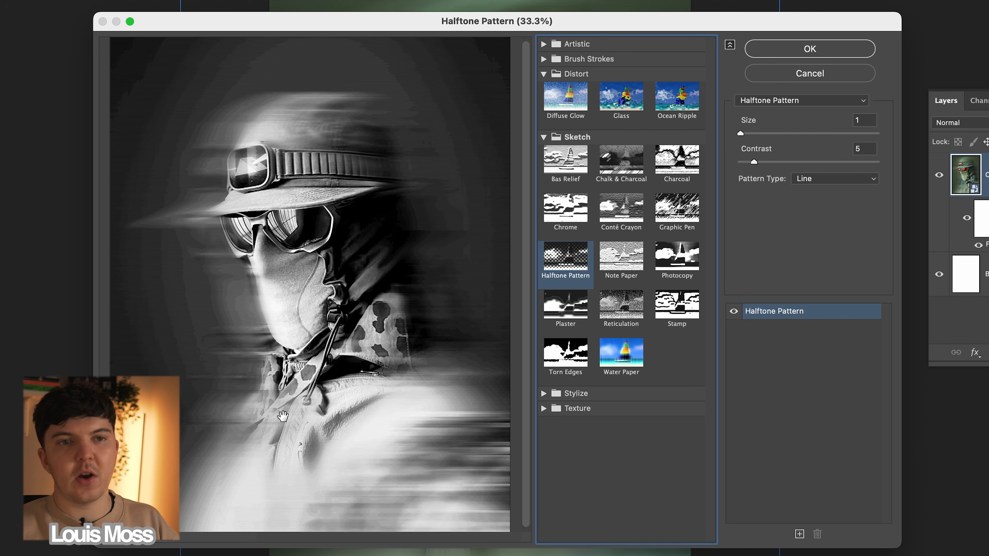
{"action": "left_click_drag", "start_coordinate": [740, 134], "coordinate": [769, 165]}
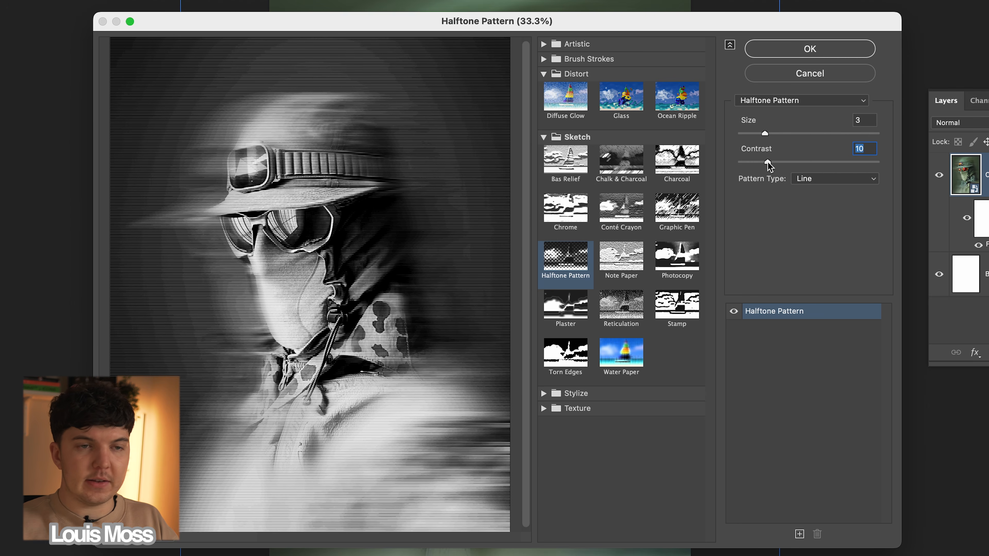
- Add a Grain texture effect above the halftone with intensity 50, contrast 45 and the Regular grain type
{"action": "left_click", "coordinate": [799, 534]}
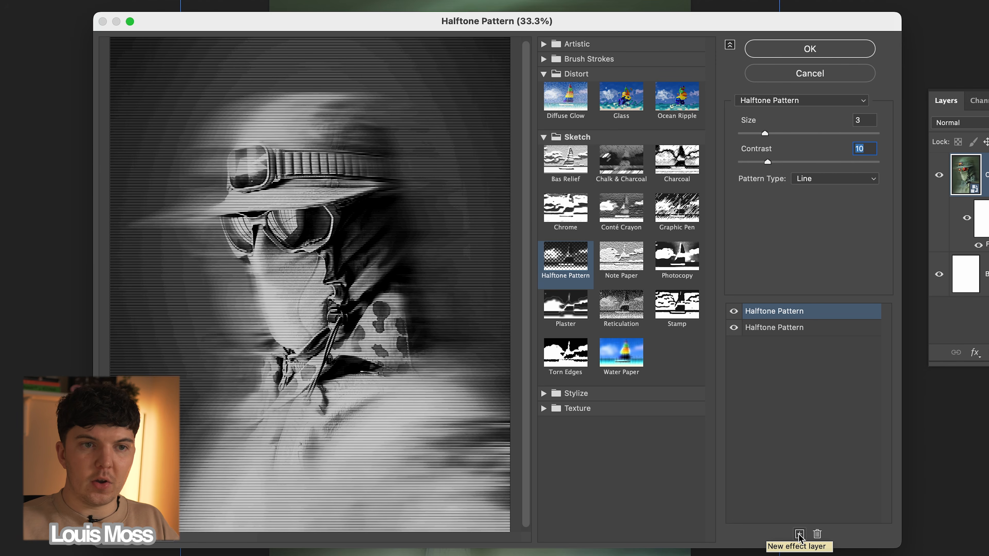
{"action": "left_click", "coordinate": [543, 408]}
{"action": "left_click", "coordinate": [621, 434]}
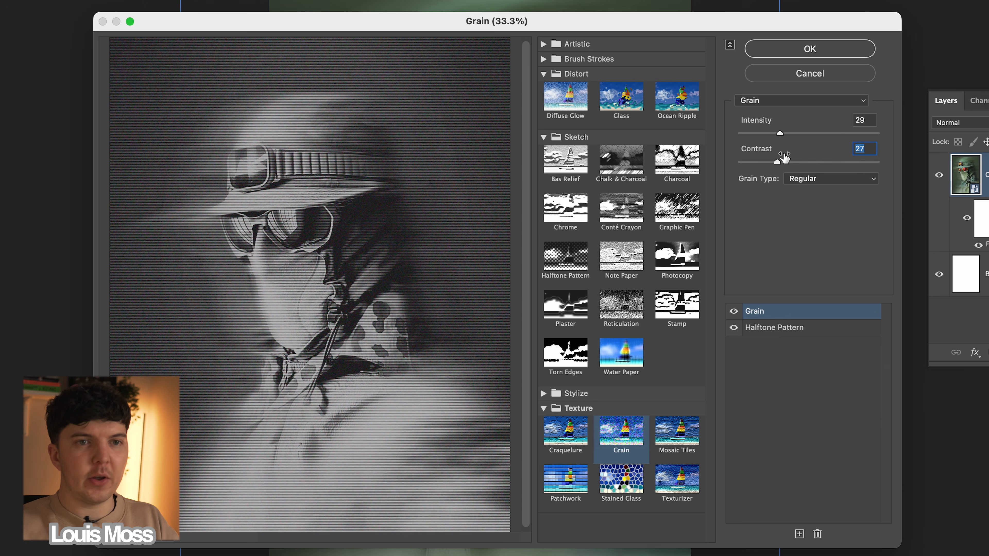
{"action": "left_click_drag", "start_coordinate": [779, 133], "coordinate": [806, 134]}
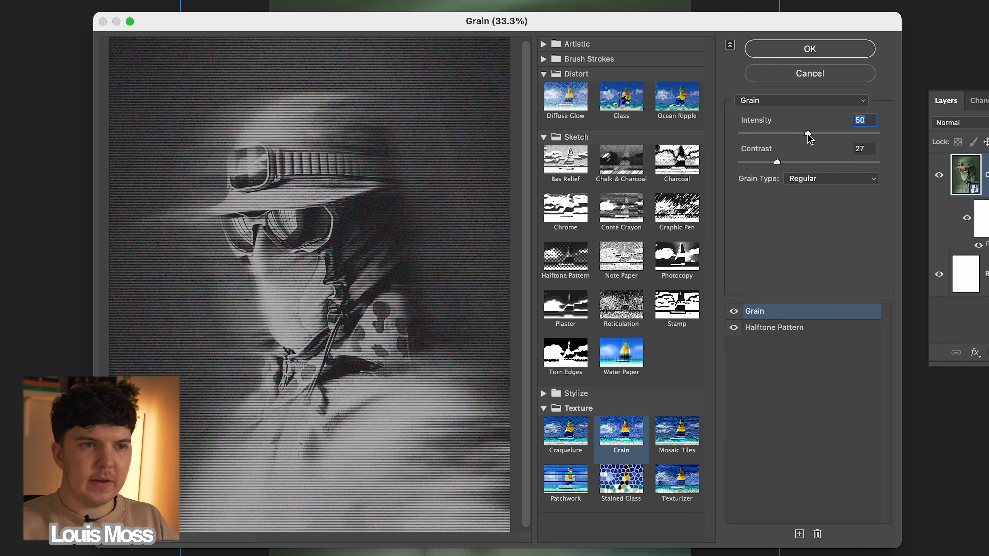
{"action": "left_click_drag", "start_coordinate": [777, 162], "coordinate": [864, 163]}
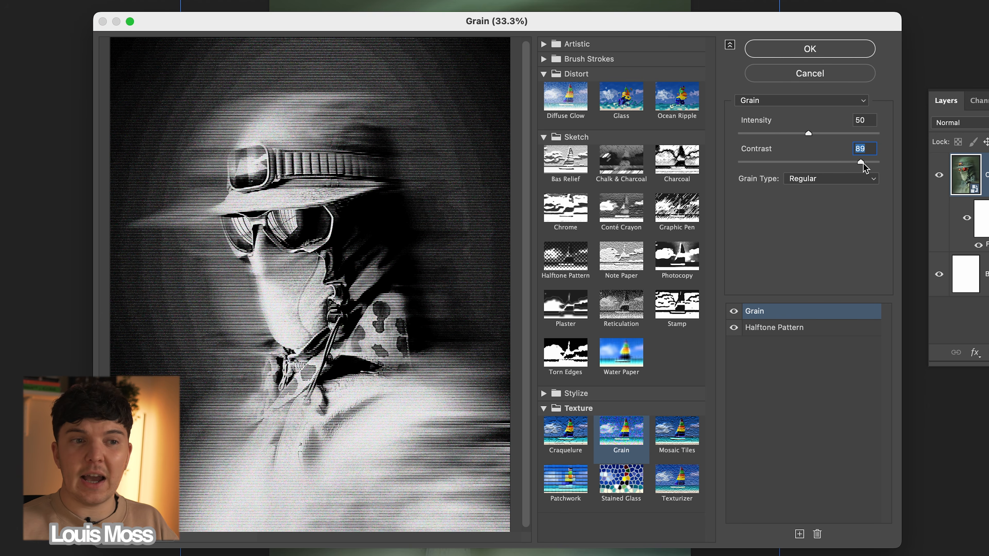
{"action": "left_click_drag", "start_coordinate": [863, 163], "coordinate": [801, 164]}
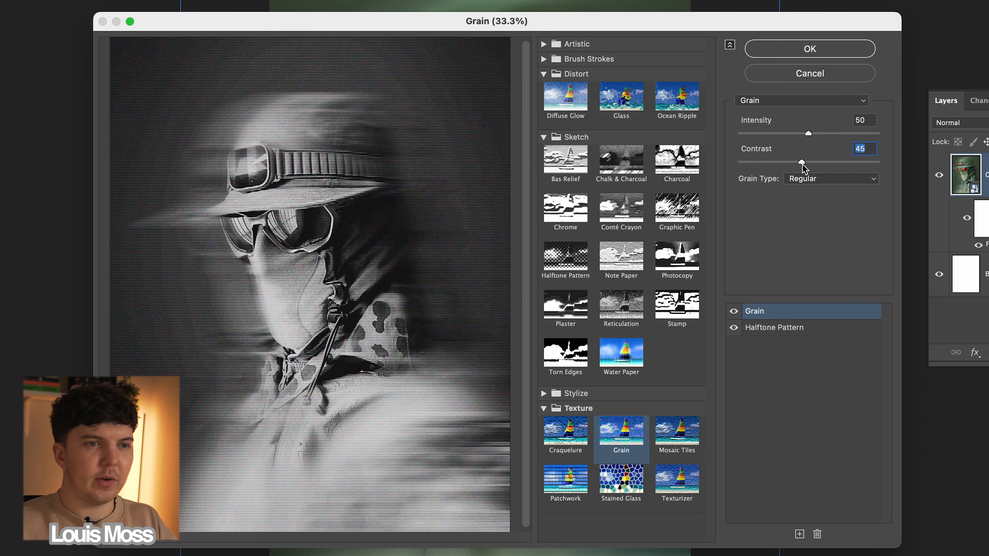
- Examine the halftone and grain texture up close around the goggles and jacket, and apply the gallery effects
{"action": "left_click", "coordinate": [121, 544]}
{"action": "left_click", "coordinate": [121, 544]}
{"action": "left_click_drag", "start_coordinate": [304, 207], "coordinate": [439, 341]}
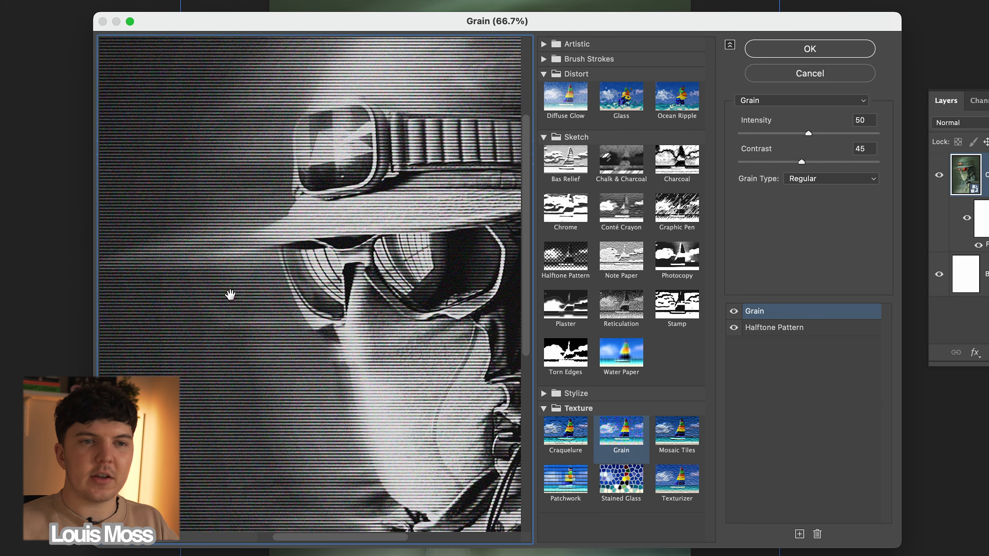
{"action": "left_click_drag", "start_coordinate": [280, 366], "coordinate": [280, 215]}
{"action": "left_click_drag", "start_coordinate": [372, 367], "coordinate": [373, 301]}
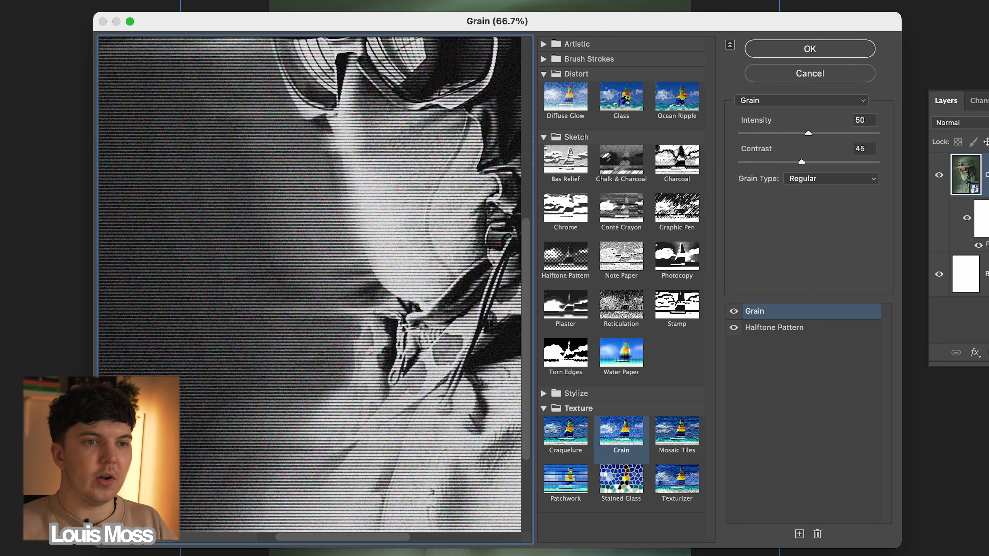
{"action": "key", "text": "super+minus"}
{"action": "key", "text": "super+minus"}
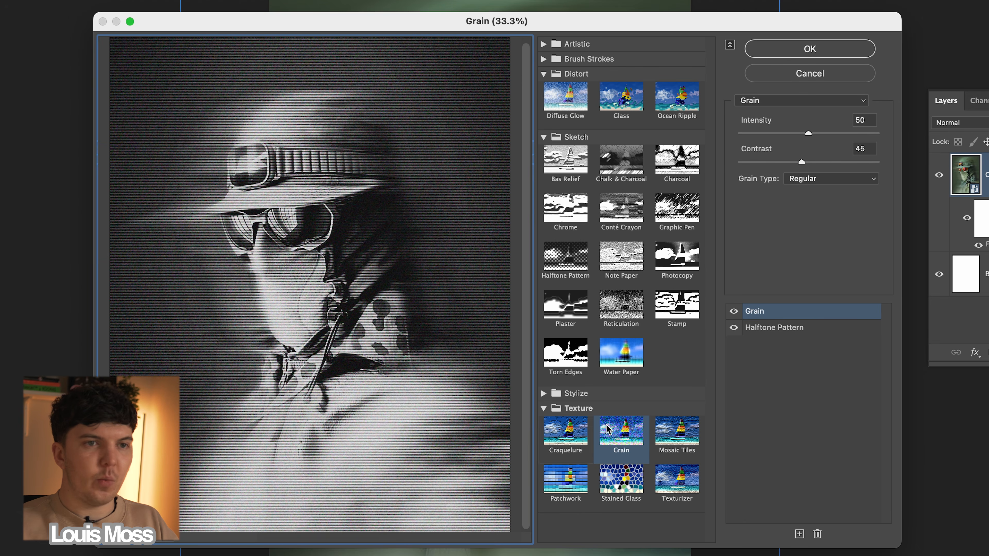
{"action": "left_click", "coordinate": [833, 55]}
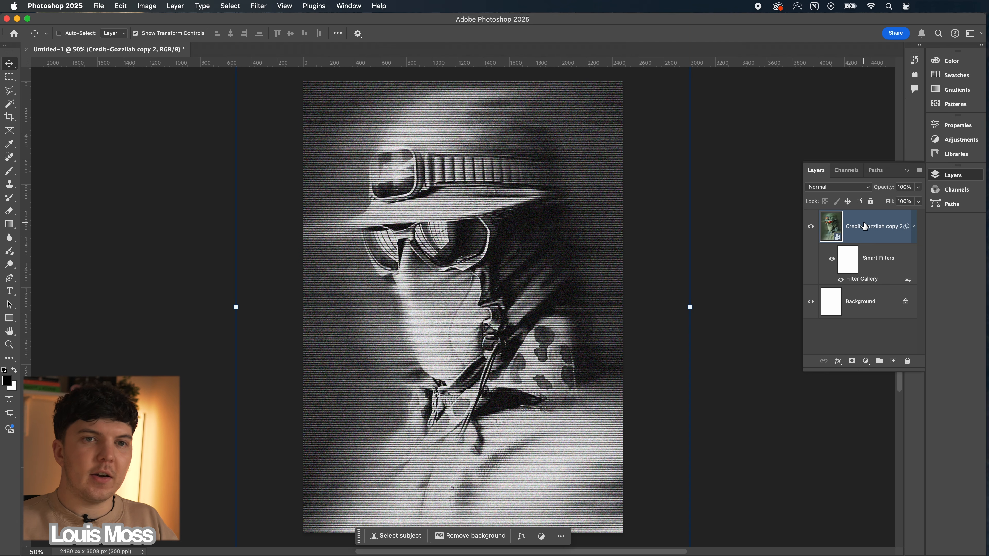
- Duplicate the filtered portrait layer and add a Graphic Pen effect above the grain in the copy's Filter Gallery
{"action": "key", "text": "super+j"}
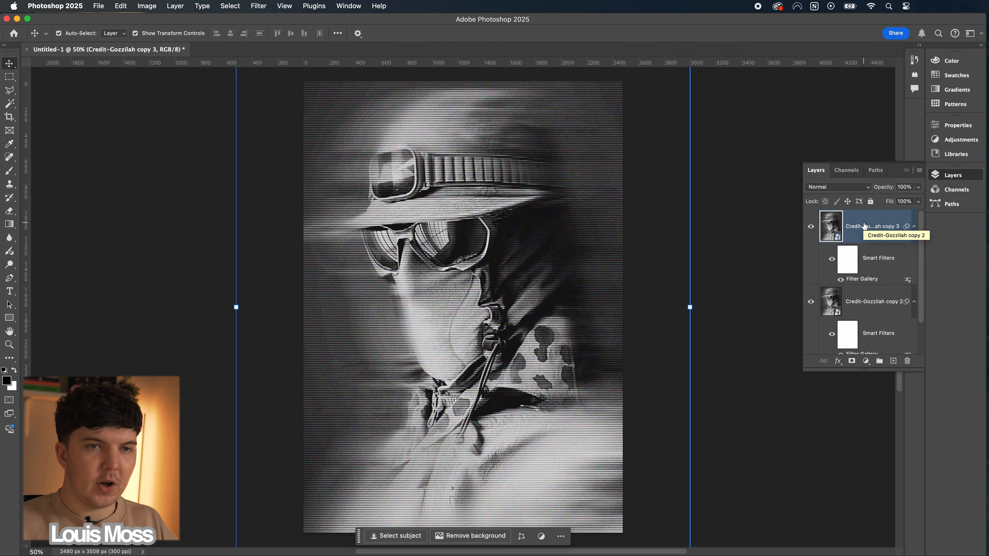
{"action": "double_click", "coordinate": [860, 284]}
{"action": "left_click", "coordinate": [182, 500]}
{"action": "left_click", "coordinate": [181, 500]}
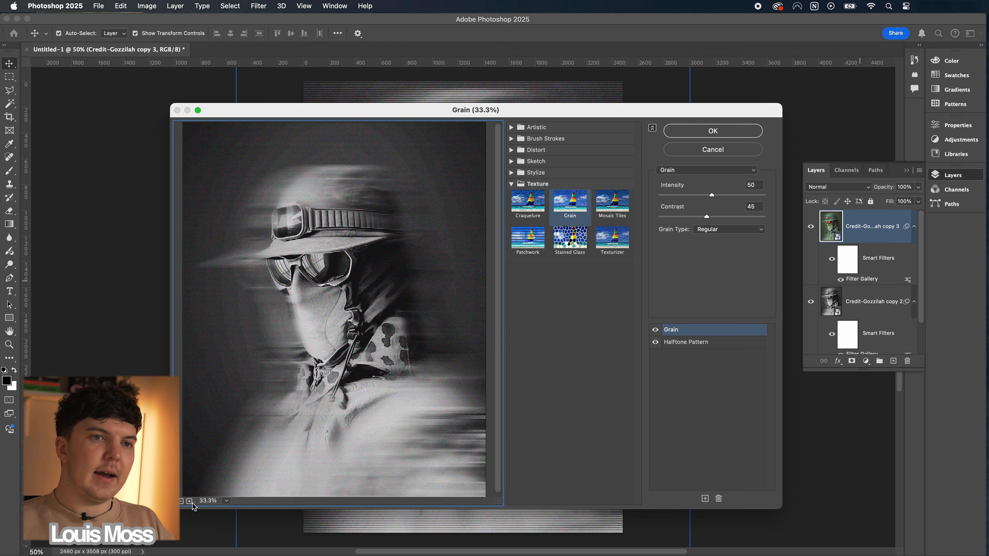
{"action": "left_click", "coordinate": [705, 499]}
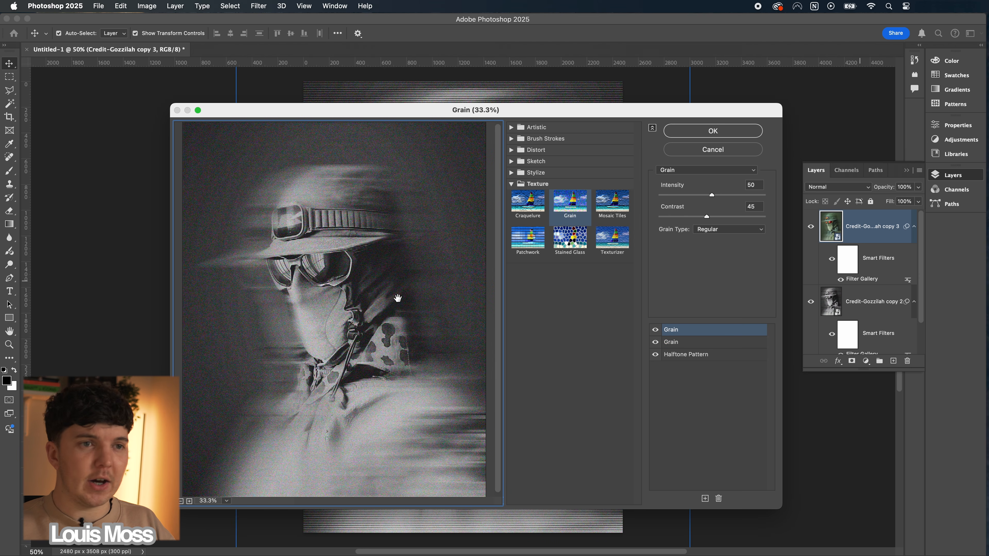
{"action": "left_click", "coordinate": [511, 161]}
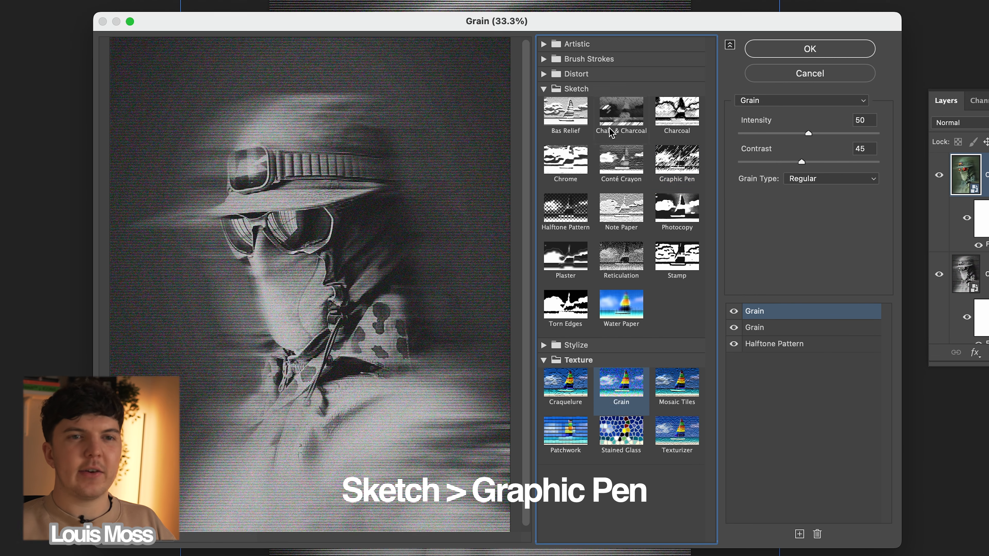
{"action": "left_click", "coordinate": [677, 164]}
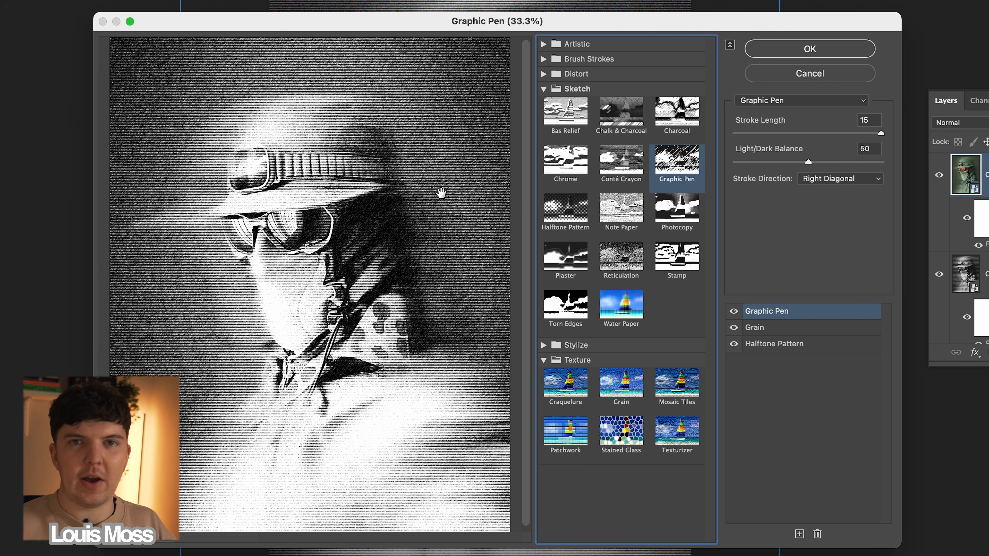
- Apply the Graphic Pen with a Horizontal stroke direction, stroke length 3 and light/dark balance 100
{"action": "left_click", "coordinate": [851, 179]}
{"action": "left_click", "coordinate": [836, 192]}
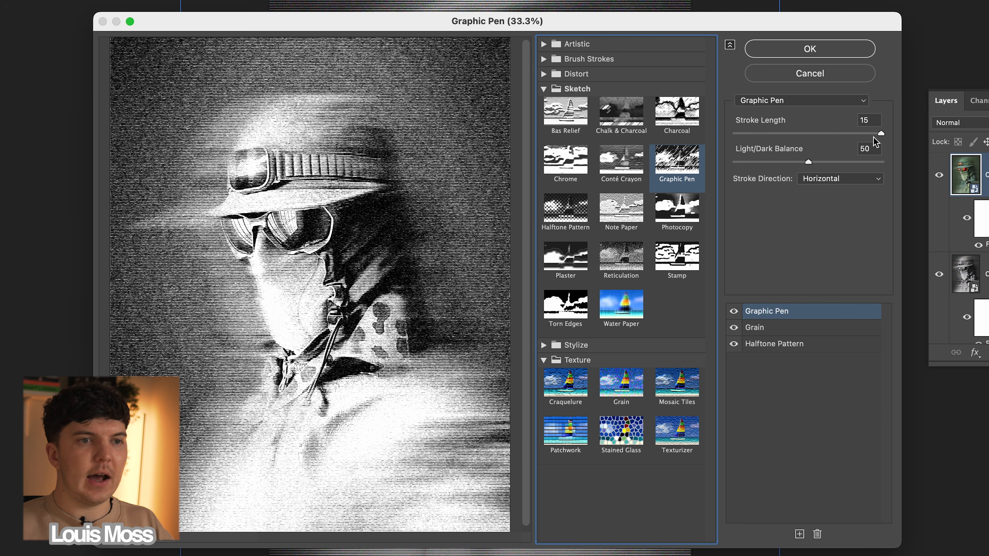
{"action": "mouse_move", "coordinate": [881, 136]}
{"action": "left_mouse_down"}
{"action": "mouse_move", "coordinate": [761, 135]}
{"action": "mouse_move", "coordinate": [766, 164]}
{"action": "mouse_move", "coordinate": [889, 168]}
{"action": "left_mouse_up"}
{"action": "left_click", "coordinate": [756, 164]}
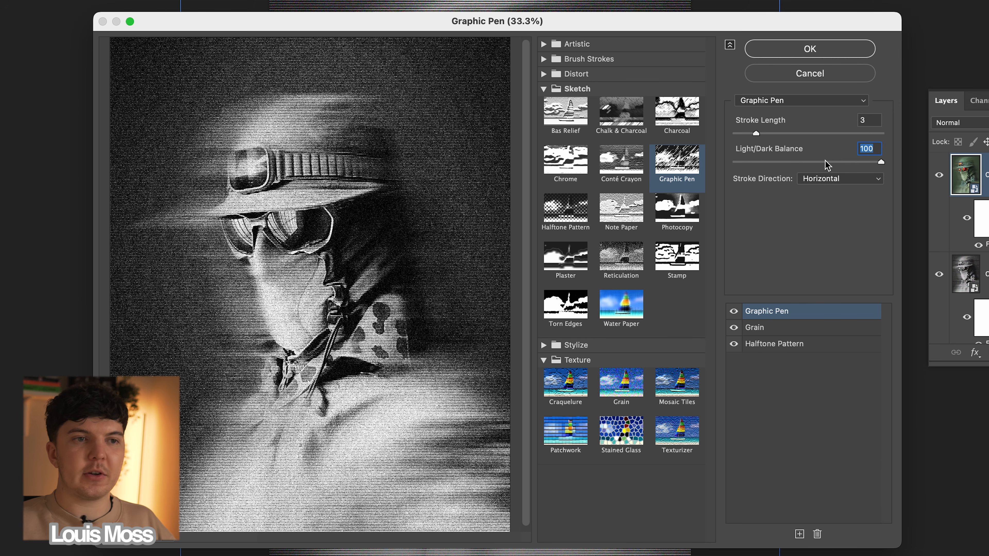
{"action": "left_click", "coordinate": [811, 49]}
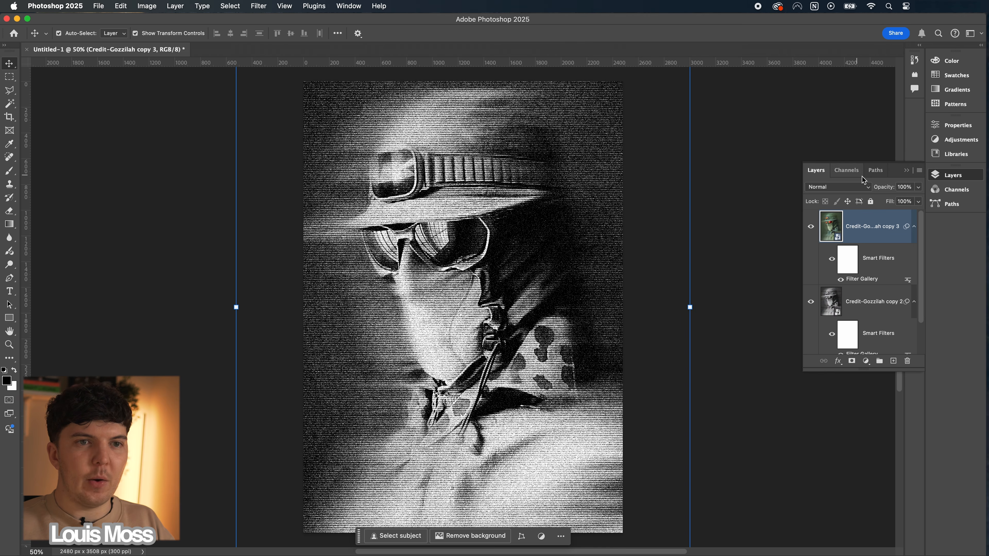
- Lower the Graphic Pen copy's opacity to 76% and keep that layer selected
{"action": "left_click", "coordinate": [918, 188]}
{"action": "mouse_move", "coordinate": [917, 201]}
{"action": "left_mouse_down"}
{"action": "mouse_move", "coordinate": [893, 202]}
{"action": "mouse_move", "coordinate": [907, 203]}
{"action": "left_mouse_up"}
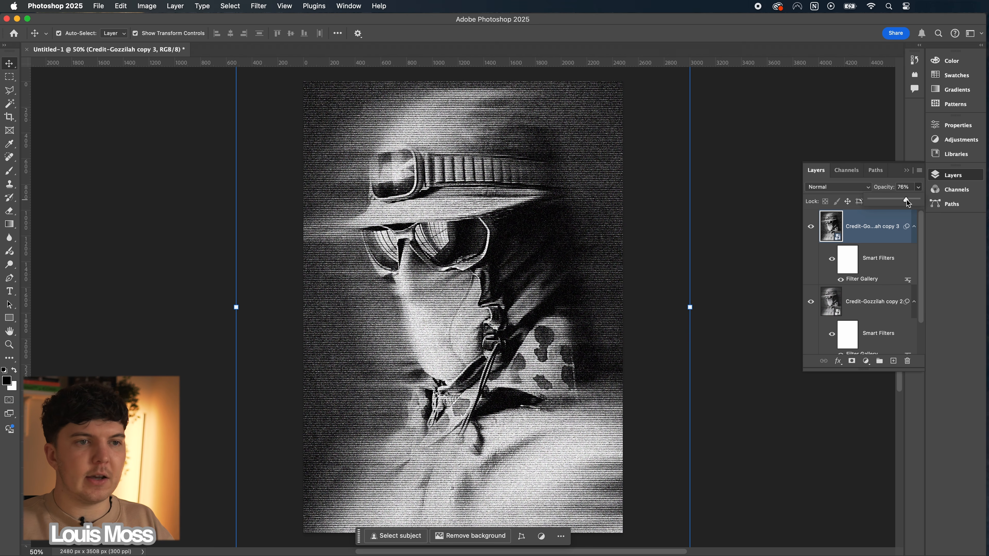
{"action": "left_click", "coordinate": [727, 325]}
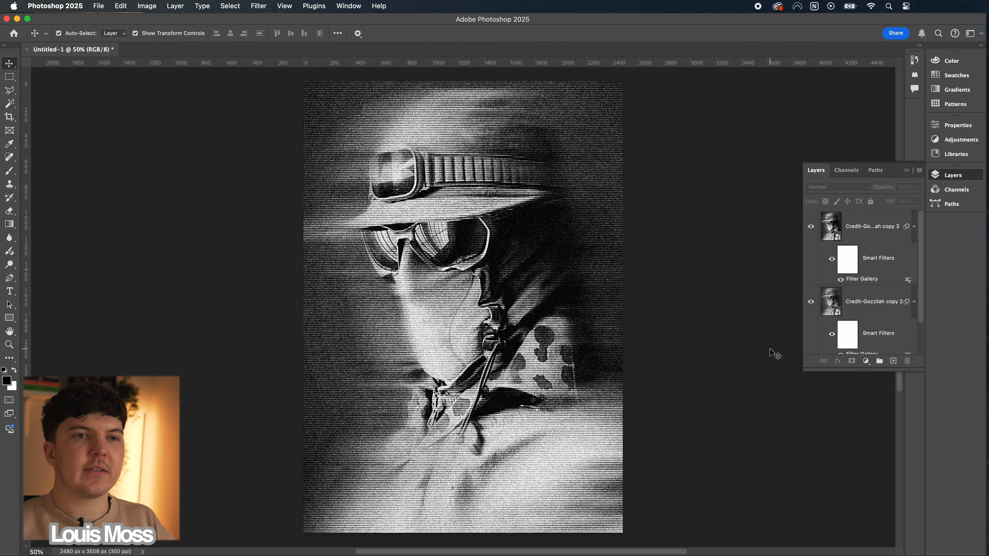
{"action": "left_click", "coordinate": [863, 223]}
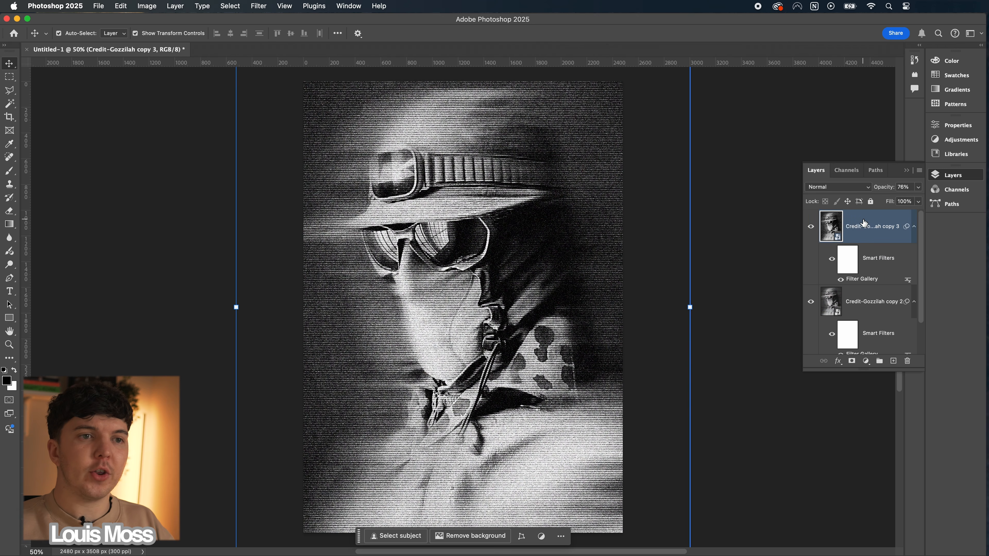
- Add a Levels adjustment above the portrait layers, test midtones at 0.16, reset them and slightly lift the black output level
{"action": "left_click", "coordinate": [959, 139]}
{"action": "left_click", "coordinate": [847, 210]}
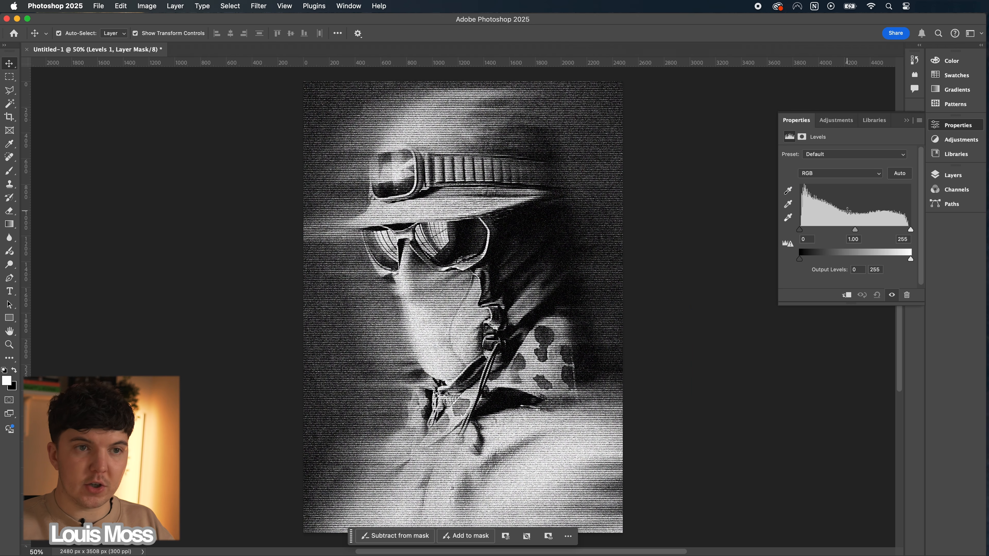
{"action": "left_click_drag", "start_coordinate": [855, 232], "coordinate": [899, 234]}
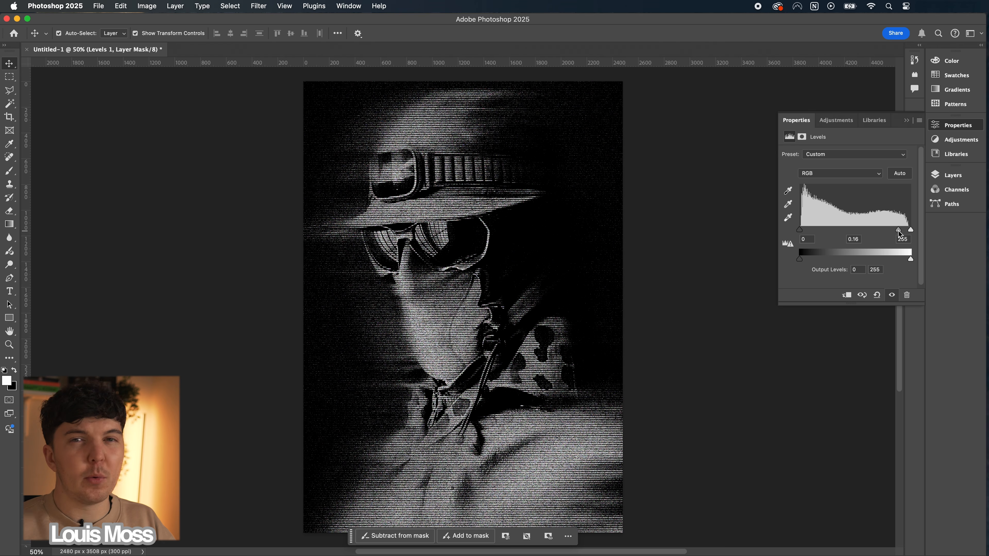
{"action": "left_click_drag", "start_coordinate": [899, 234], "coordinate": [856, 232]}
{"action": "mouse_move", "coordinate": [802, 262]}
{"action": "left_mouse_down"}
{"action": "mouse_move", "coordinate": [834, 262]}
{"action": "mouse_move", "coordinate": [801, 262]}
{"action": "left_mouse_up"}
- Try a Gradient Map over the portrait with its dark stop recoloured to deep blue, #040327
{"action": "left_click", "coordinate": [967, 140]}
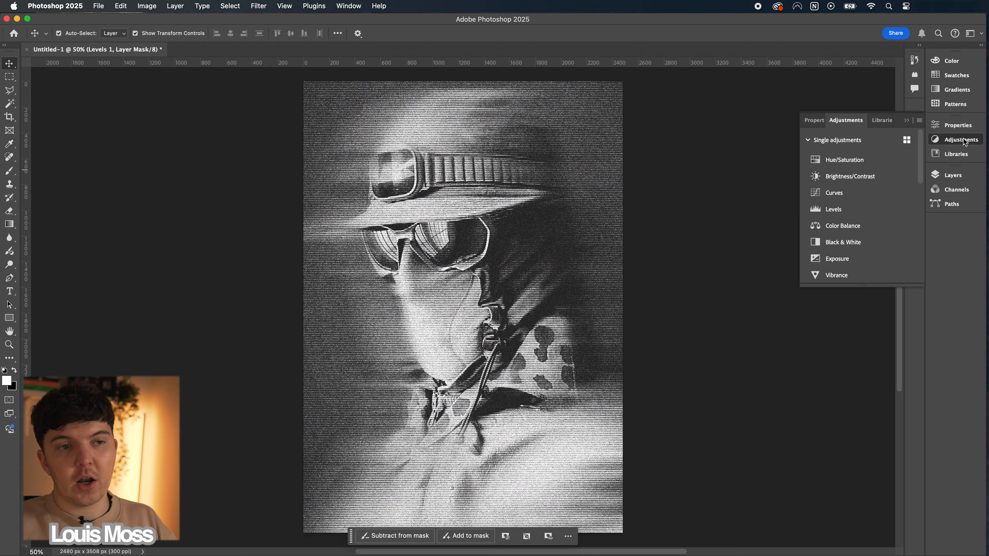
{"action": "scroll", "coordinate": [884, 199], "scroll_direction": "down", "scroll_amount": 6}
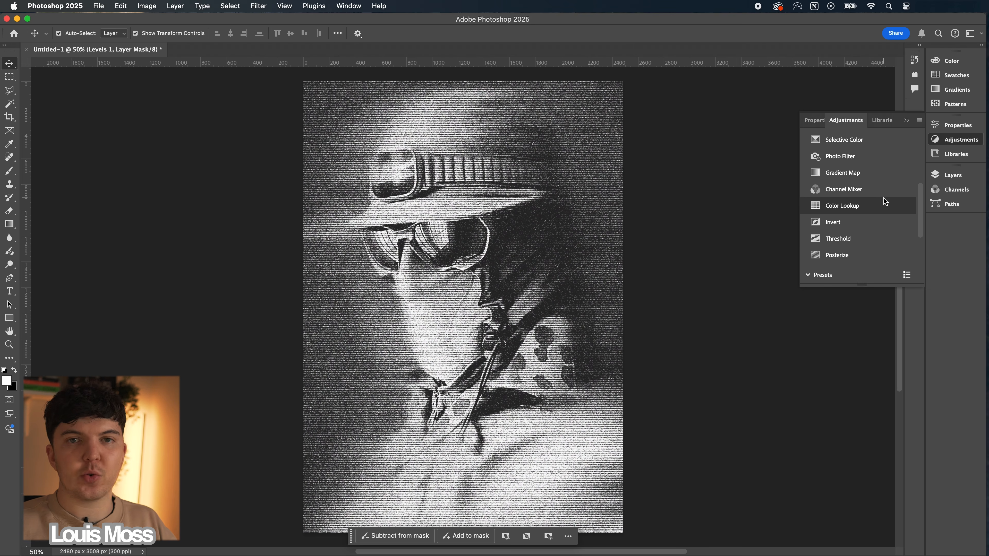
{"action": "left_click", "coordinate": [872, 173]}
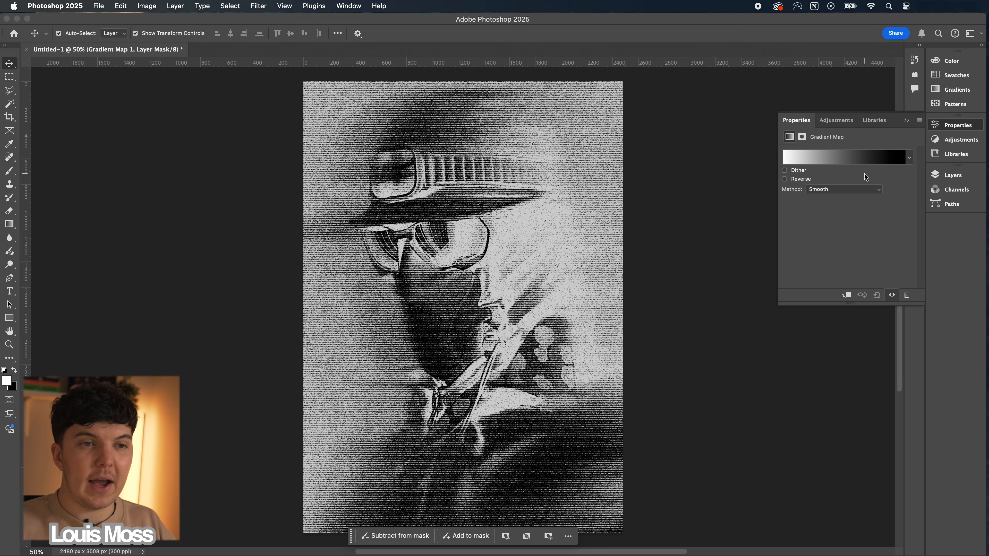
{"action": "left_click", "coordinate": [825, 158]}
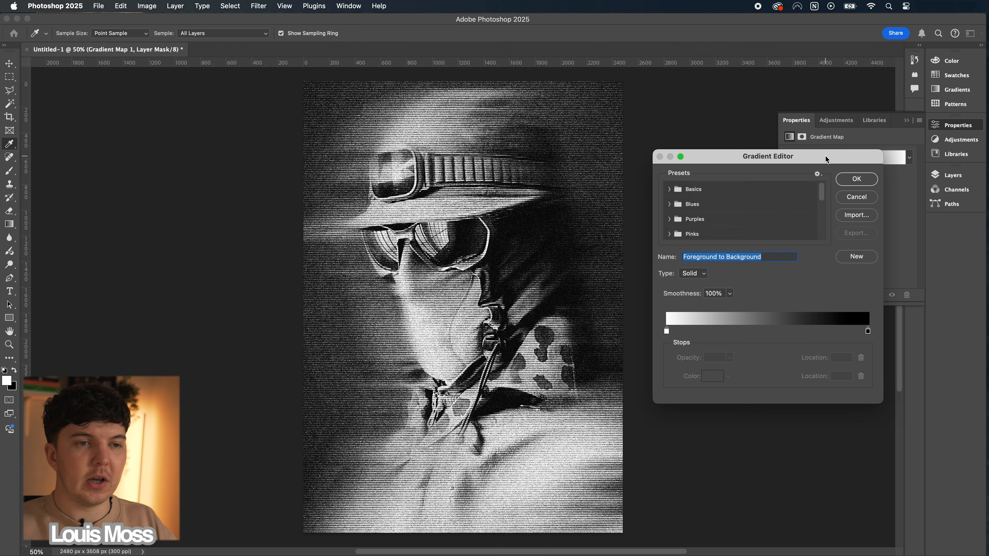
{"action": "double_click", "coordinate": [867, 331]}
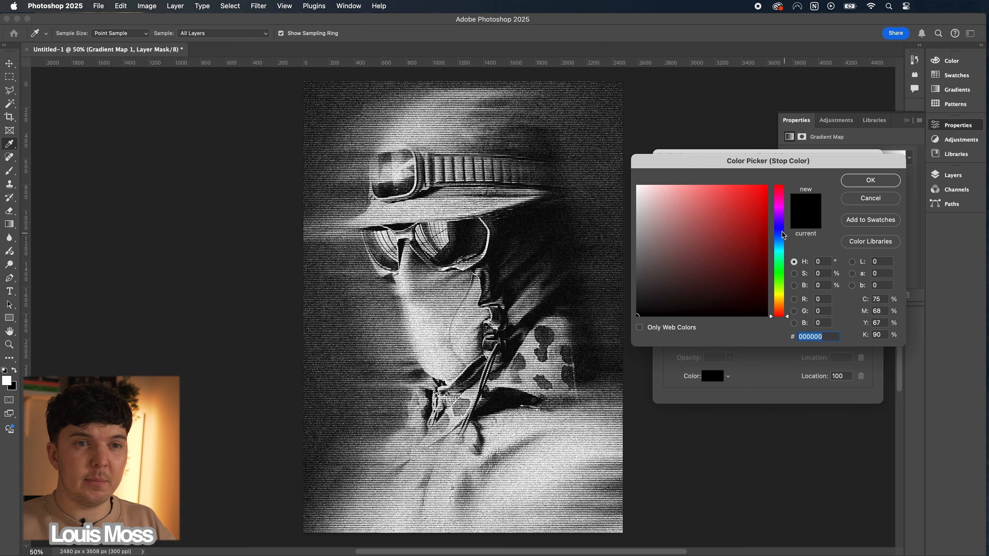
{"action": "left_click_drag", "start_coordinate": [779, 228], "coordinate": [778, 247]}
{"action": "left_click_drag", "start_coordinate": [752, 288], "coordinate": [755, 298]}
{"action": "left_click", "coordinate": [756, 296]}
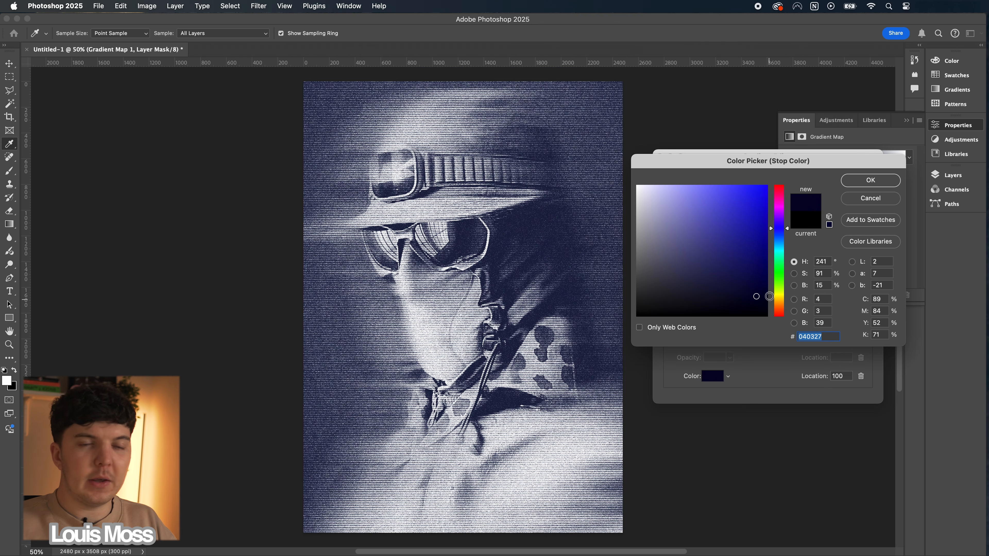
- Try a dark green, hue 141, for the gradient map's dark stop
{"action": "left_click", "coordinate": [782, 266]}
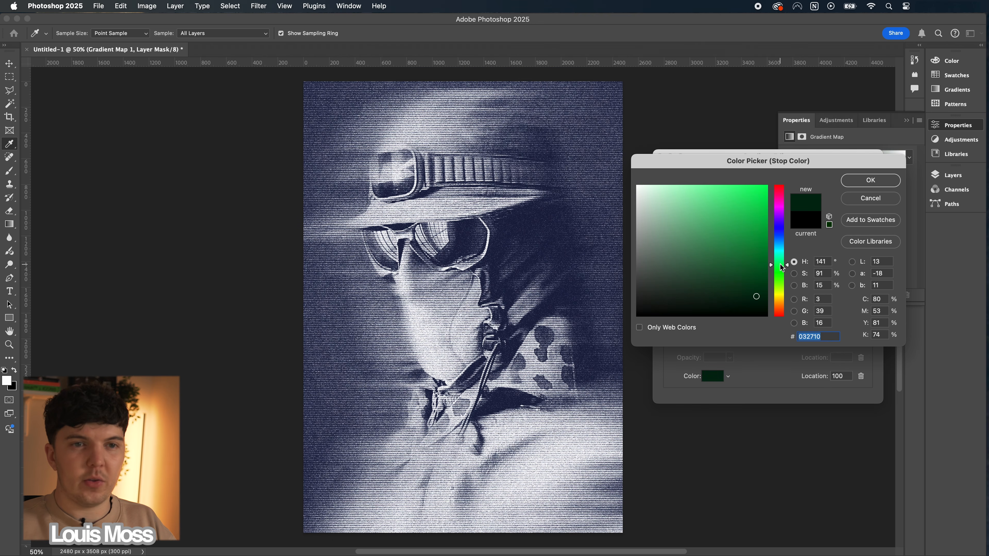
{"action": "left_click", "coordinate": [761, 295]}
{"action": "left_click", "coordinate": [756, 297]}
{"action": "left_click", "coordinate": [762, 297]}
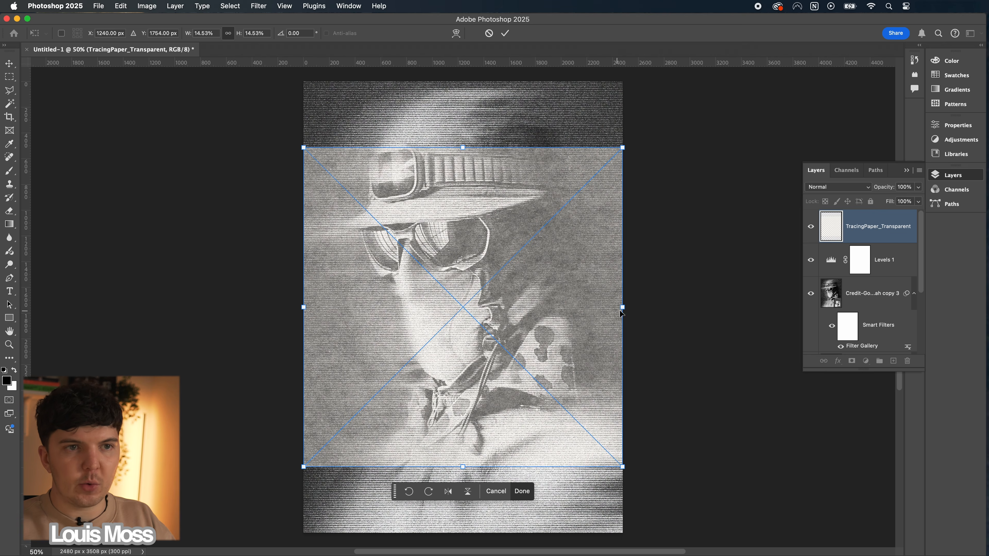
- Scale the TracingPaper_Transparent texture to 20.66% so it covers the whole poster, and lower its opacity
{"action": "left_click_drag", "start_coordinate": [621, 314], "coordinate": [690, 309]}
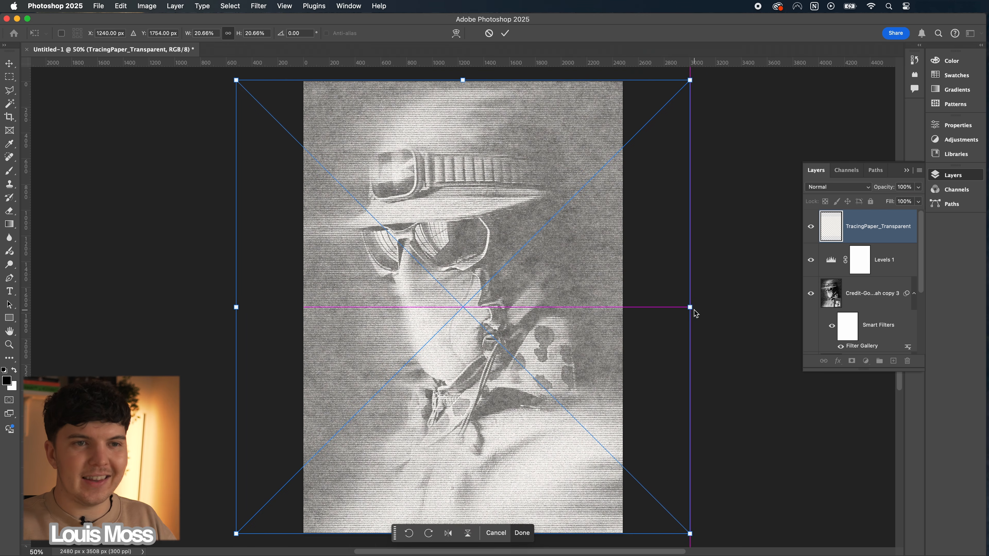
{"action": "key", "text": "Return"}
{"action": "left_click", "coordinate": [918, 187]}
{"action": "left_click_drag", "start_coordinate": [919, 199], "coordinate": [877, 202]}
- Place the Scanner_Noise_13 texture above the tracing paper and scale it to 103.24% to cover the poster
{"action": "left_click_drag", "start_coordinate": [555, 277], "coordinate": [552, 277]}
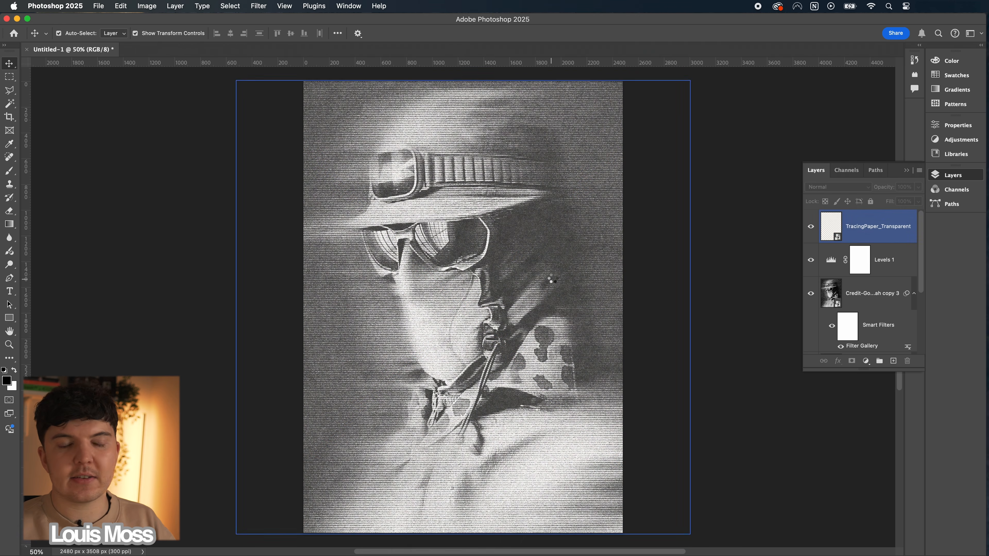
{"action": "left_click_drag", "start_coordinate": [622, 307], "coordinate": [633, 307]}
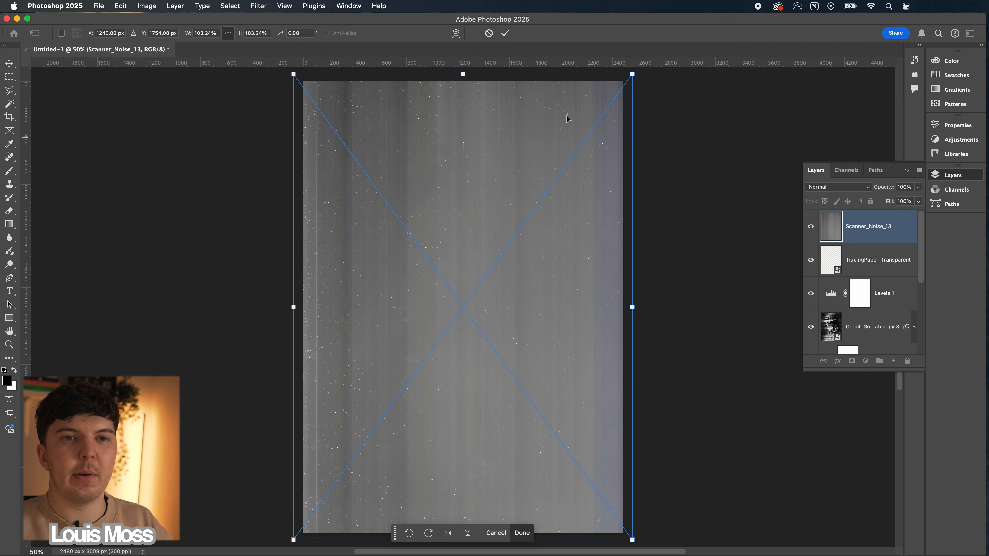
{"action": "left_click", "coordinate": [505, 34]}
- Blend the scanner noise texture in Lighten mode and reduce its opacity
{"action": "left_click", "coordinate": [836, 187]}
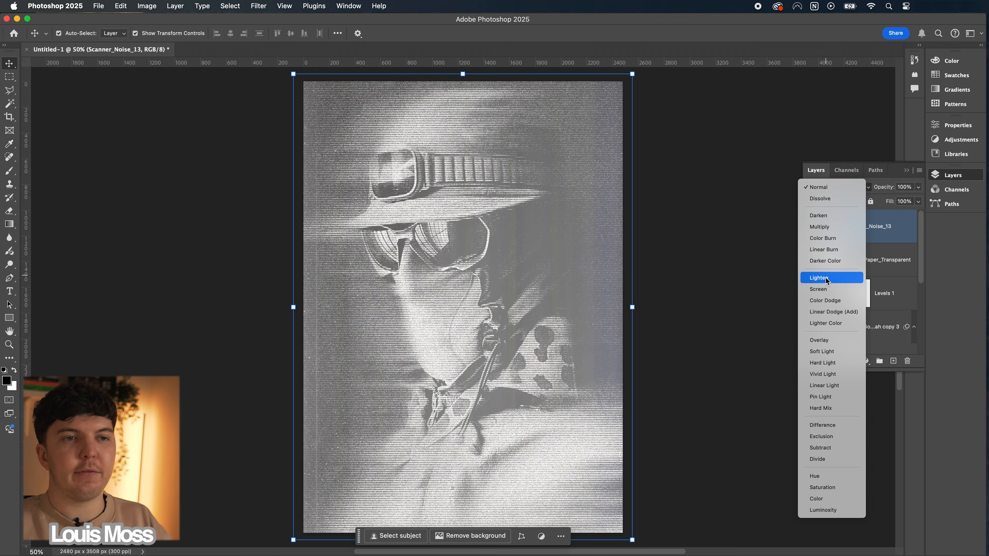
{"action": "left_click", "coordinate": [827, 278]}
{"action": "left_click", "coordinate": [918, 187]}
{"action": "left_click_drag", "start_coordinate": [919, 199], "coordinate": [879, 202]}
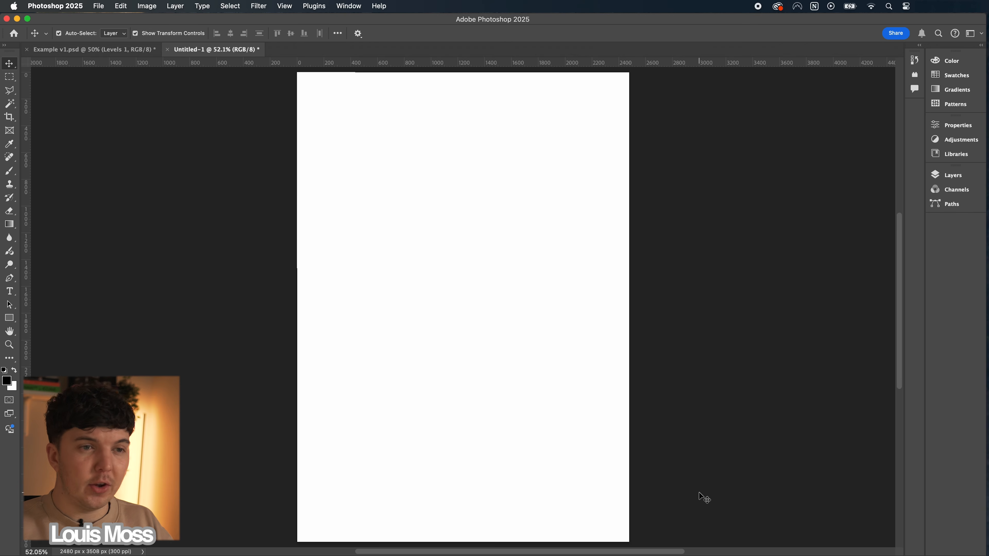
- Check the two-figure composition in the new poster against the layout guides and without them, examining how the figures are layered
{"action": "key", "text": "super+semicolon"}
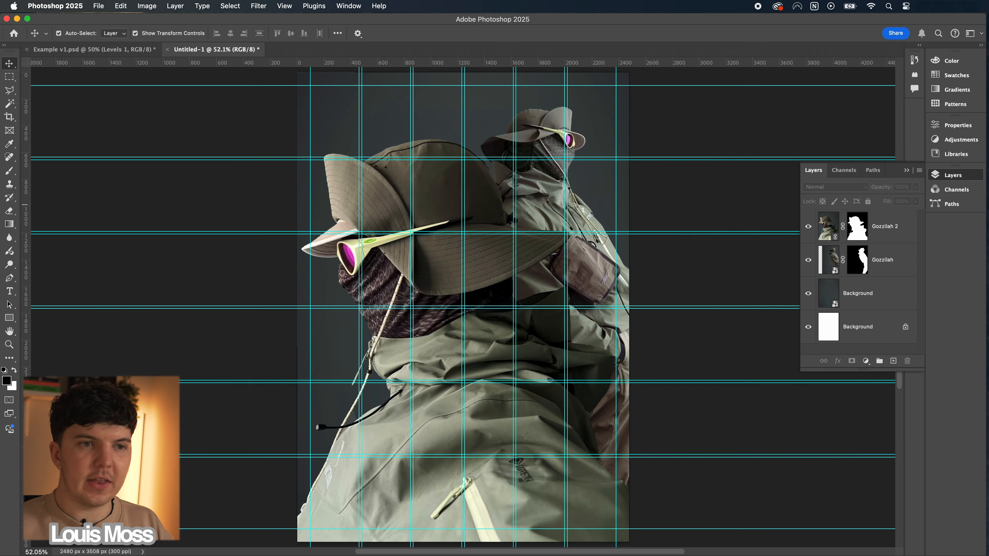
{"action": "key", "text": "super+Tab"}
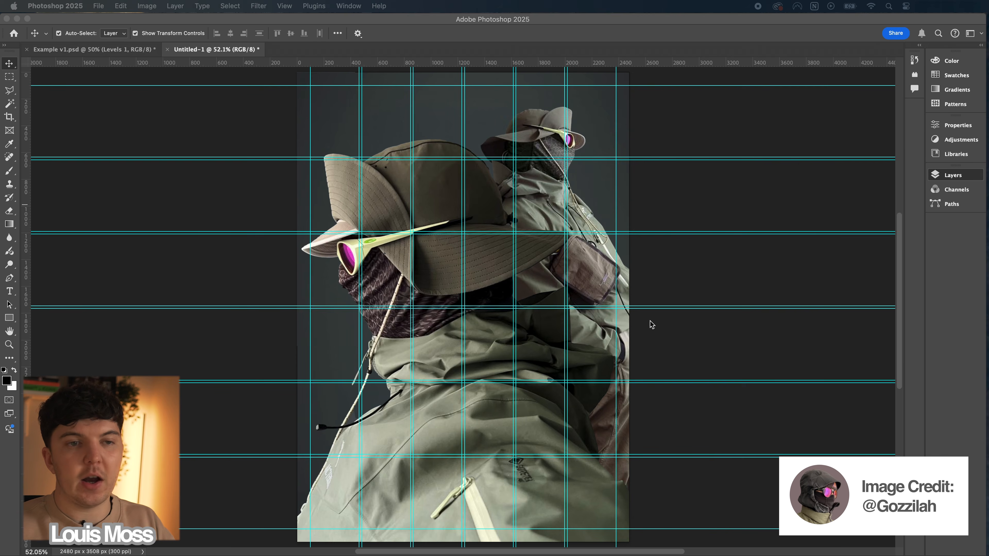
{"action": "left_click", "coordinate": [582, 267]}
{"action": "left_click", "coordinate": [598, 327]}
{"action": "left_click", "coordinate": [657, 391]}
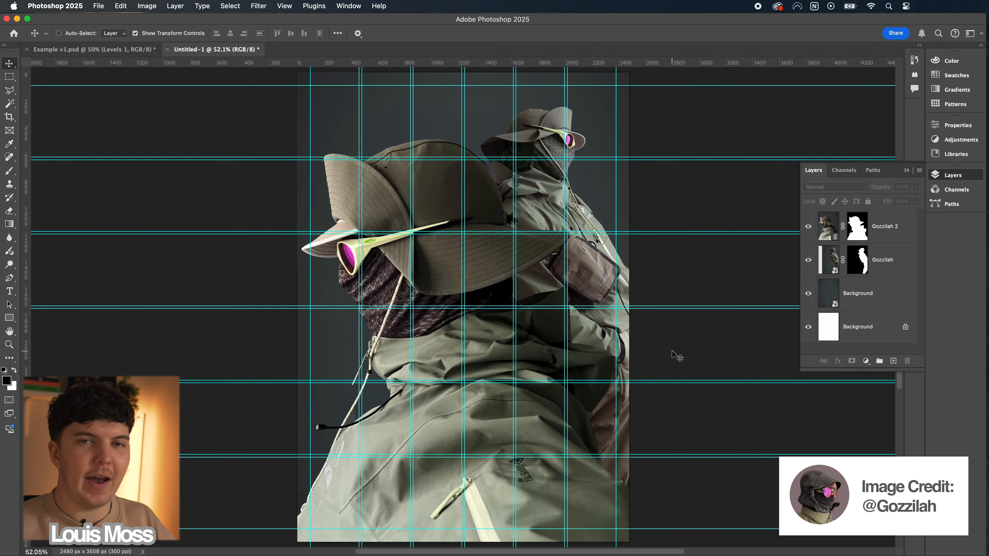
{"action": "key", "text": "super+semicolon"}
{"action": "left_click", "coordinate": [550, 376]}
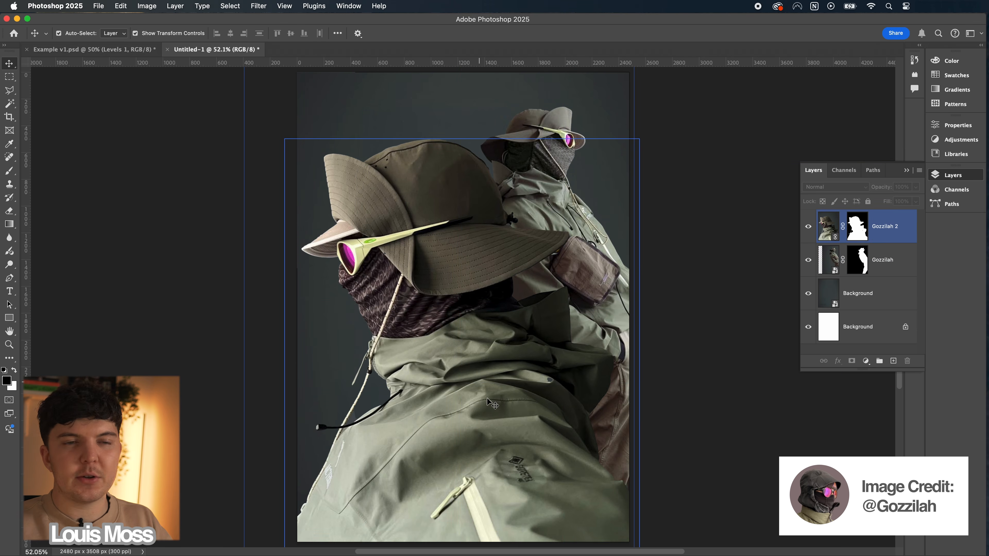
{"action": "left_click", "coordinate": [618, 372]}
{"action": "left_click", "coordinate": [696, 408]}
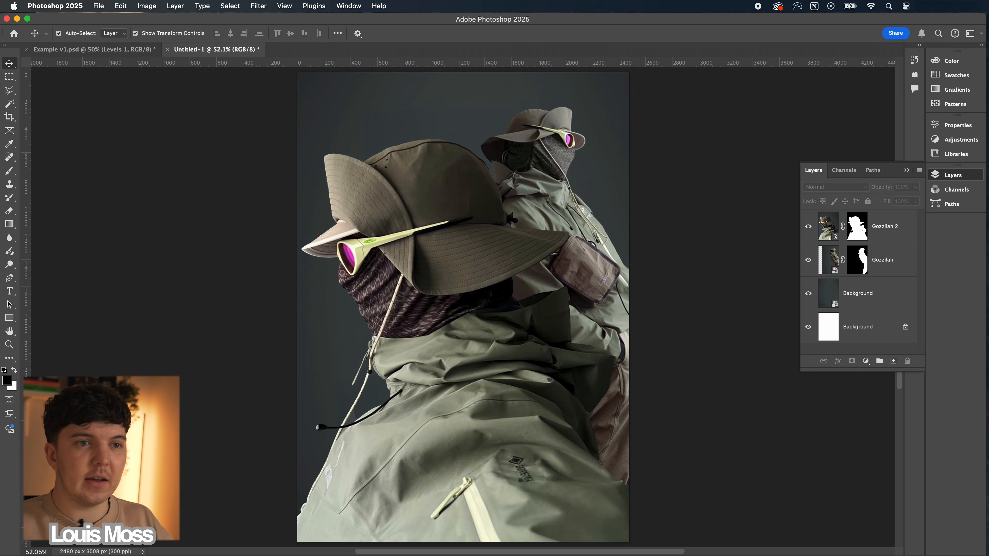
{"action": "left_click", "coordinate": [764, 394]}
- Combine the two masked figure layers and the dark background image into a single smart object above the white background
{"action": "left_click", "coordinate": [915, 257]}
{"action": "left_click", "coordinate": [857, 297]}
{"action": "left_click", "coordinate": [875, 232], "text": "shift"}
{"action": "right_click", "coordinate": [876, 233]}
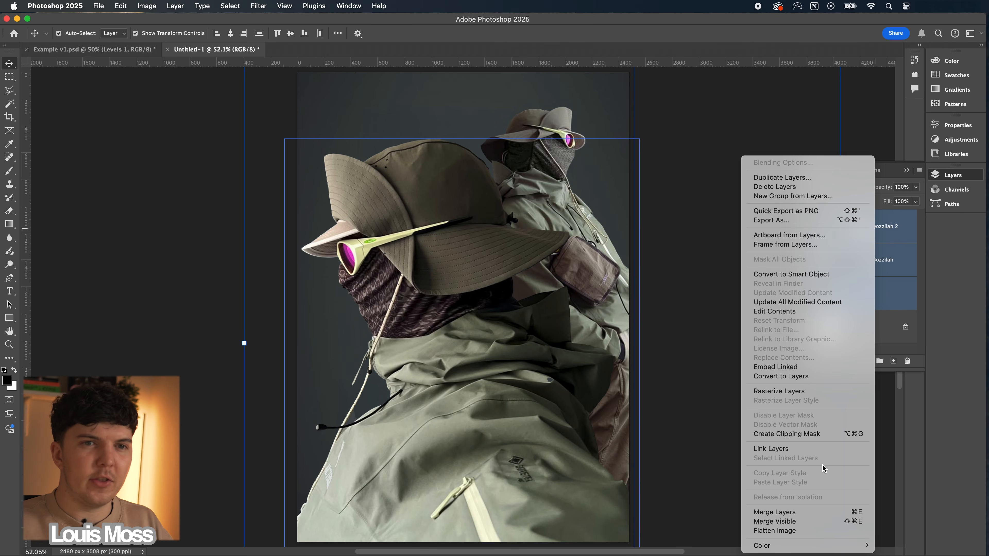
{"action": "left_click", "coordinate": [794, 275]}
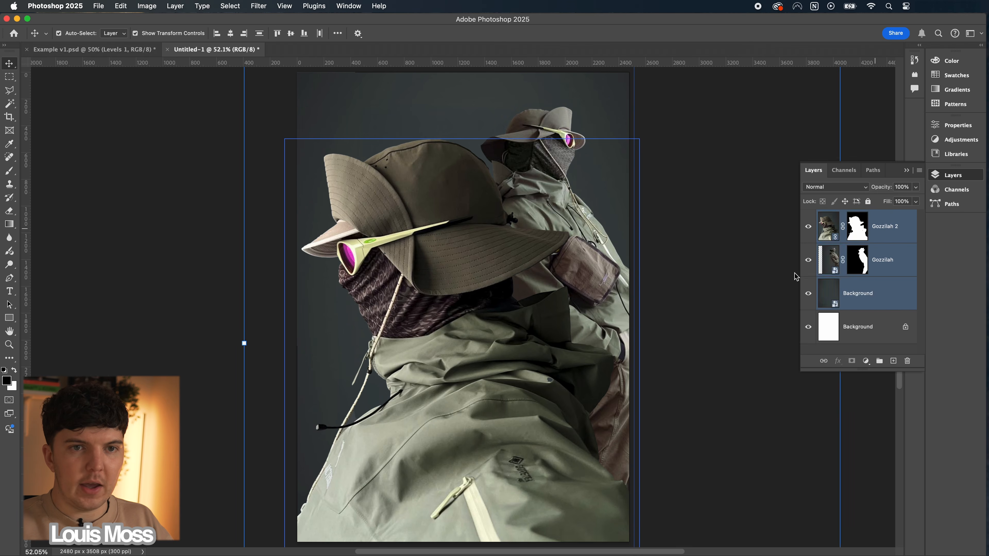
{"action": "left_click", "coordinate": [790, 276]}
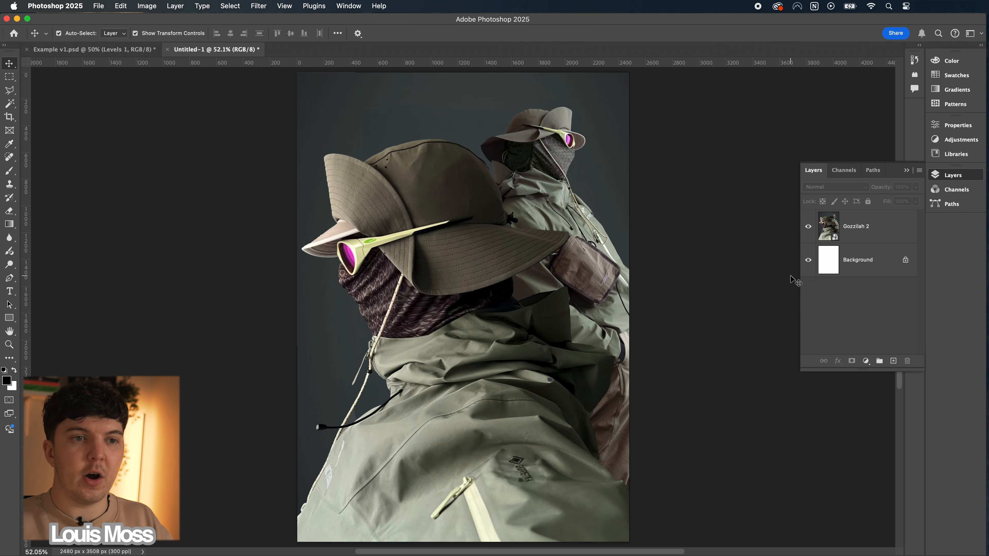
- Start a Field Blur on the combined artwork and place blur pins across the image
{"action": "left_click", "coordinate": [862, 237]}
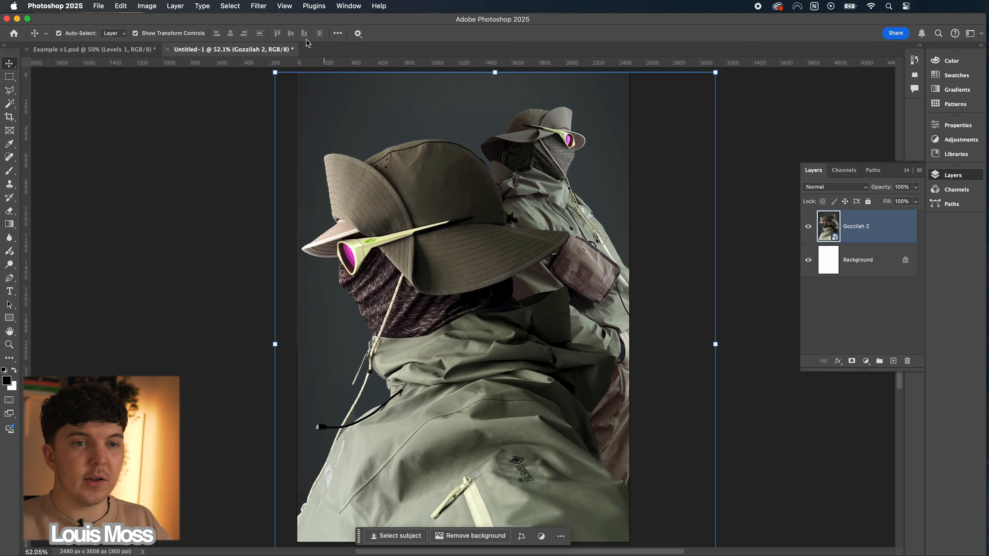
{"action": "left_click", "coordinate": [258, 6]}
{"action": "mouse_move", "coordinate": [276, 174]}
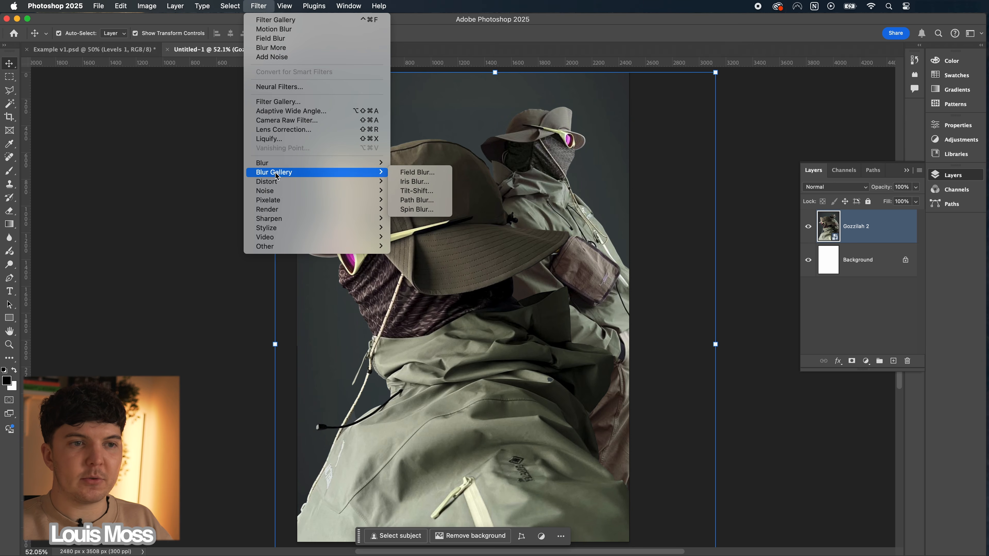
{"action": "left_click", "coordinate": [413, 172]}
{"action": "left_click_drag", "start_coordinate": [376, 507], "coordinate": [335, 516]}
{"action": "left_click", "coordinate": [501, 161]}
{"action": "left_click_drag", "start_coordinate": [514, 161], "coordinate": [519, 156]}
{"action": "left_click", "coordinate": [568, 337]}
{"action": "left_click_drag", "start_coordinate": [567, 337], "coordinate": [546, 373]}
- Reposition the Field Blur pins, add more over the artwork, adjust their blur amounts and apply the filter
{"action": "left_click_drag", "start_coordinate": [336, 516], "coordinate": [200, 428]}
{"action": "left_click", "coordinate": [201, 222]}
{"action": "scroll", "coordinate": [202, 234], "scroll_direction": "up", "scroll_amount": 1}
{"action": "left_click_drag", "start_coordinate": [201, 244], "coordinate": [197, 239]}
{"action": "left_click", "coordinate": [318, 347]}
{"action": "left_click_drag", "start_coordinate": [326, 356], "coordinate": [330, 342]}
{"action": "left_click", "coordinate": [390, 390]}
{"action": "left_click", "coordinate": [349, 326]}
{"action": "left_click", "coordinate": [647, 195]}
{"action": "scroll", "coordinate": [491, 272], "scroll_direction": "up", "scroll_amount": 2}
{"action": "left_click", "coordinate": [484, 277]}
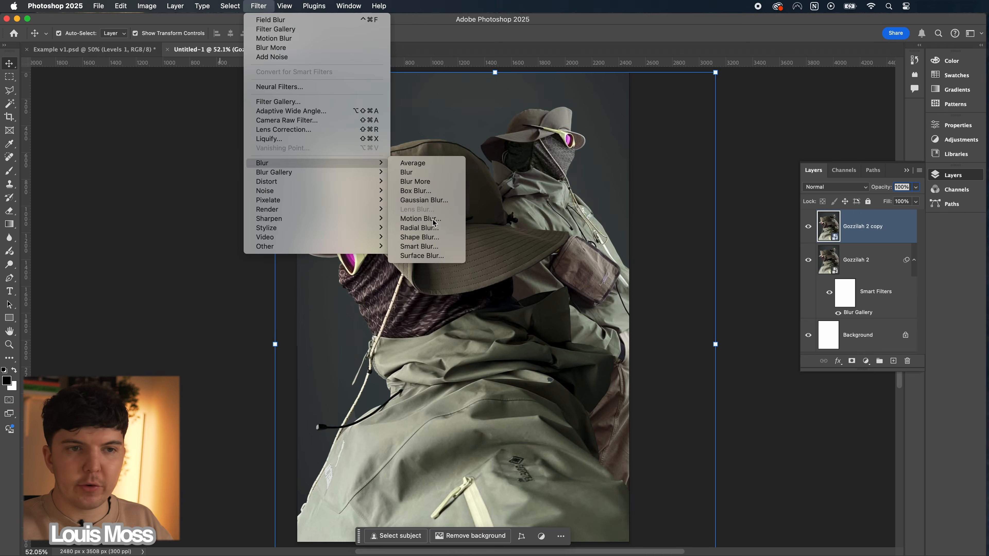
- Apply a Motion Blur to the duplicated artwork and invert its filter mask to black
{"action": "left_click", "coordinate": [431, 228]}
{"action": "key", "text": "Return"}
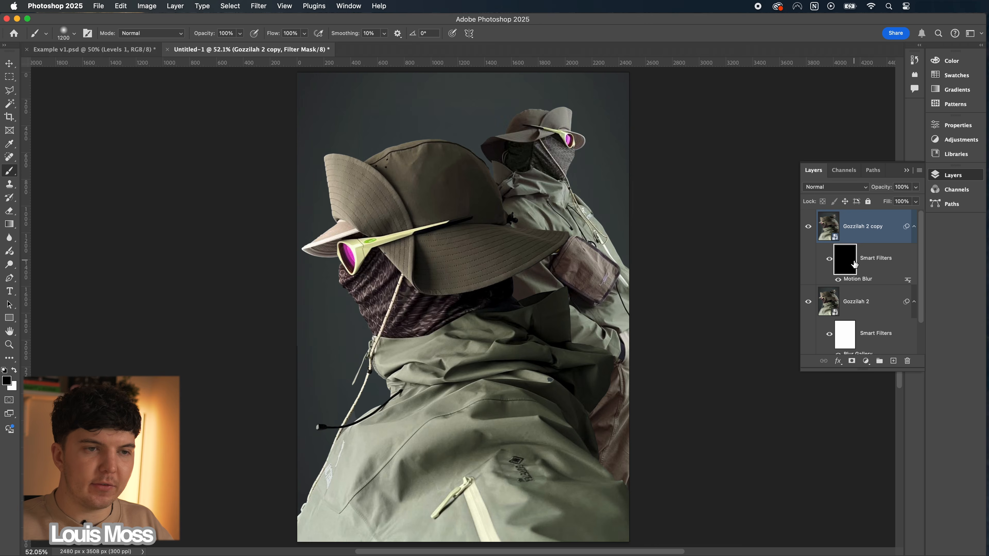
{"action": "key", "text": "ctrl+i"}
{"action": "left_click", "coordinate": [852, 364], "text": "alt"}
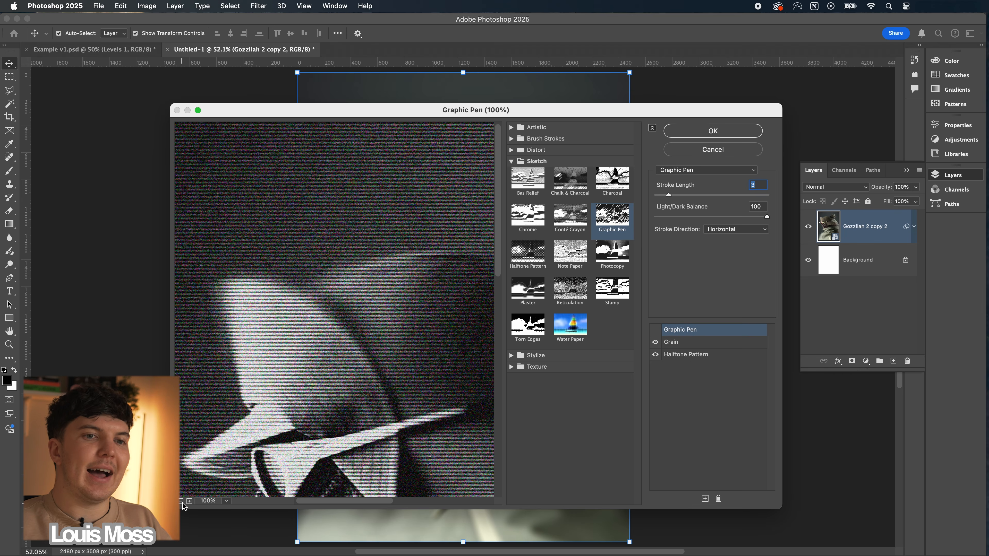
- Apply the Halftone Pattern and Grain gallery effects with Graphic Pen hidden, and scale both filtered artwork layers to 103.74%
{"action": "left_click", "coordinate": [181, 501]}
{"action": "key", "text": "Return"}
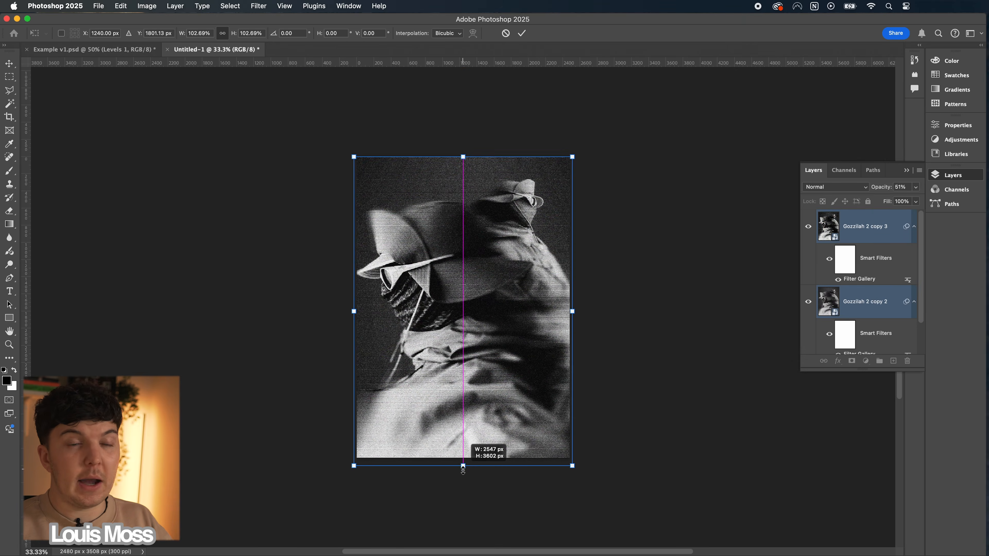
{"action": "left_click_drag", "start_coordinate": [465, 467], "coordinate": [465, 470]}
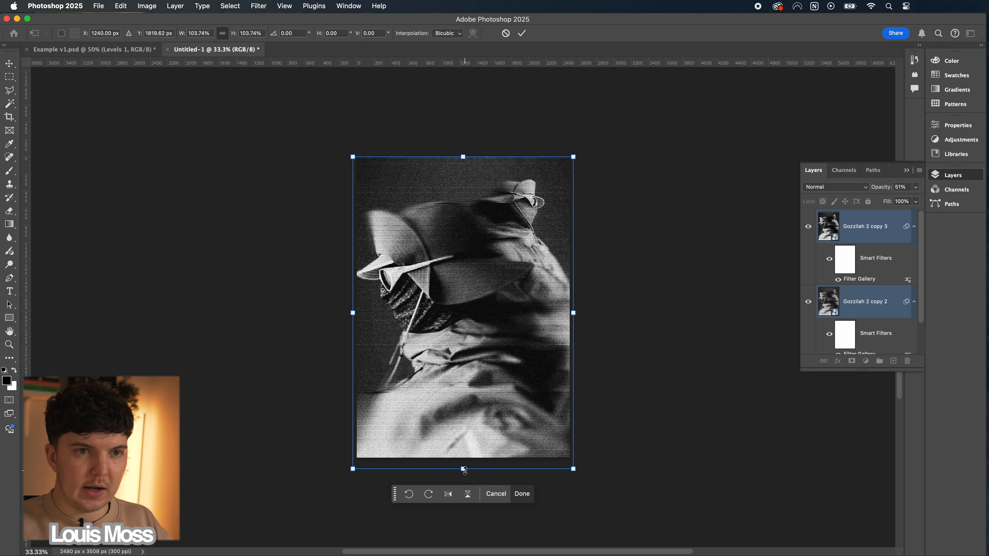
{"action": "key", "text": "shift+Right"}
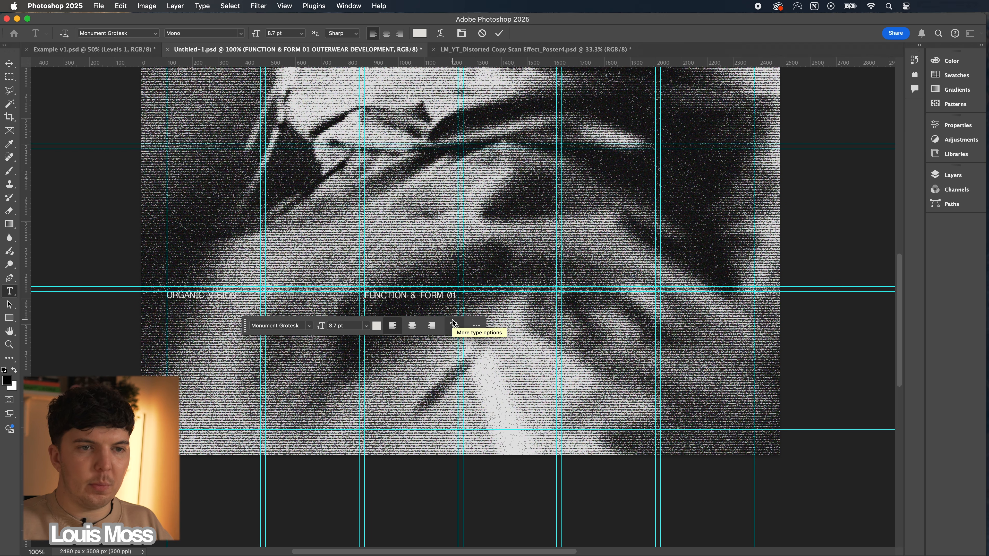
- Add the line OUTERWEAR DEVELOPMENT beneath FUNCTION & FORM 01 in the poster's middle caption
{"action": "key", "text": "Return"}
{"action": "type", "text": "OUTERWEAR DEVELOPMENT"}
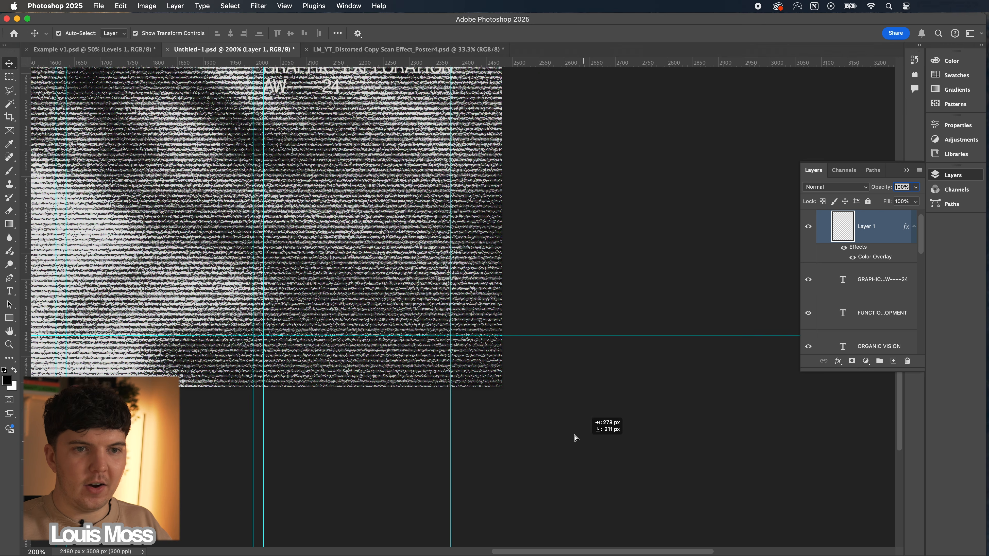
- Move the LM© logo to the poster's lower-right margin guides, and paste the copied layer over the finished poster
{"action": "left_click_drag", "start_coordinate": [574, 435], "coordinate": [446, 338]}
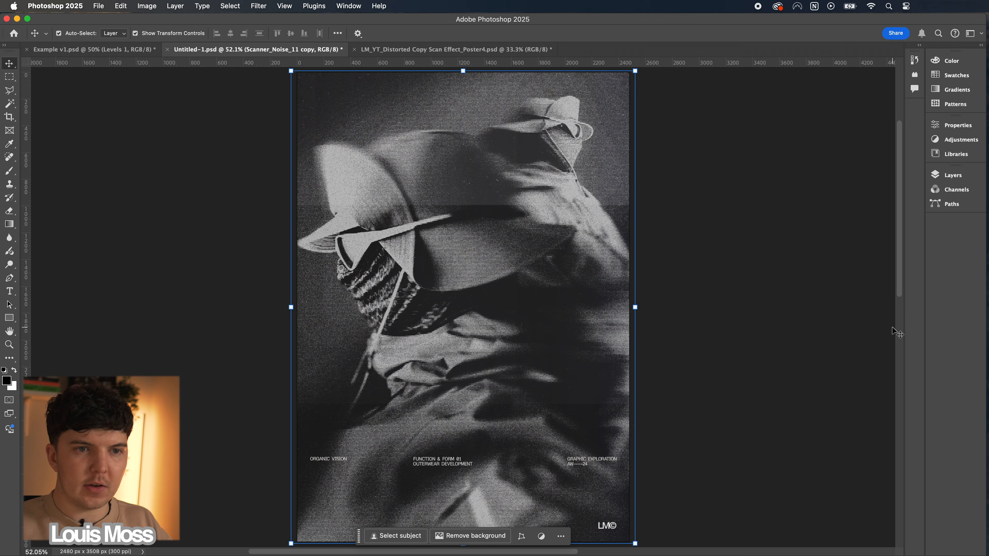
{"action": "key", "text": "super+v"}
{"action": "left_click", "coordinate": [777, 443]}
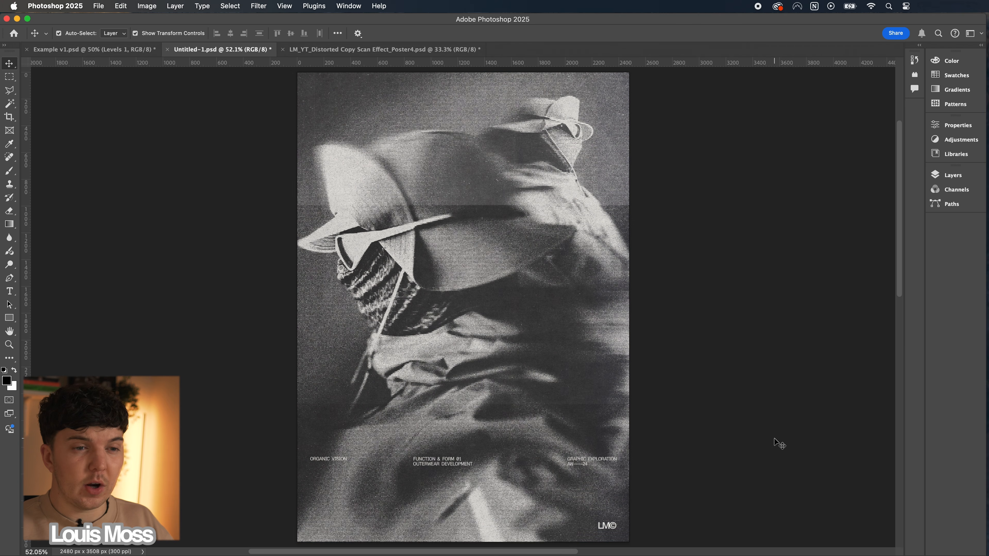